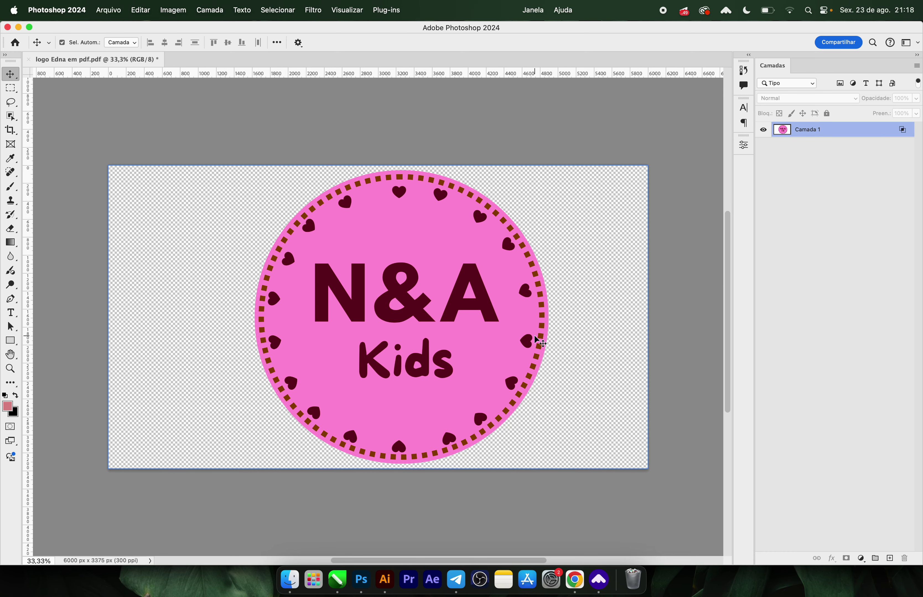
Step: Drag the 1.png logo from Downloads onto the blank CorelDRAW page
{"action": "left_click", "coordinate": [390, 496]}
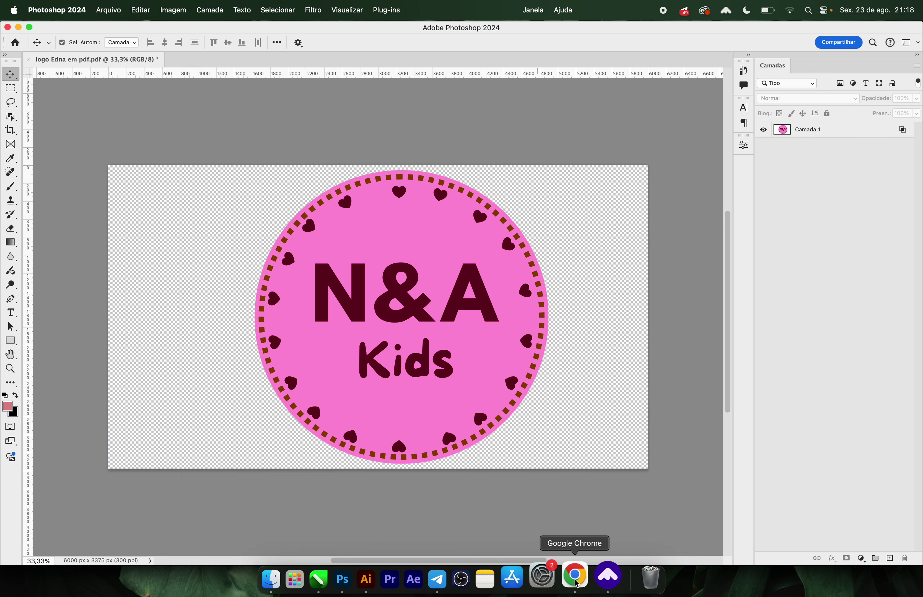
{"action": "left_click", "coordinate": [575, 578]}
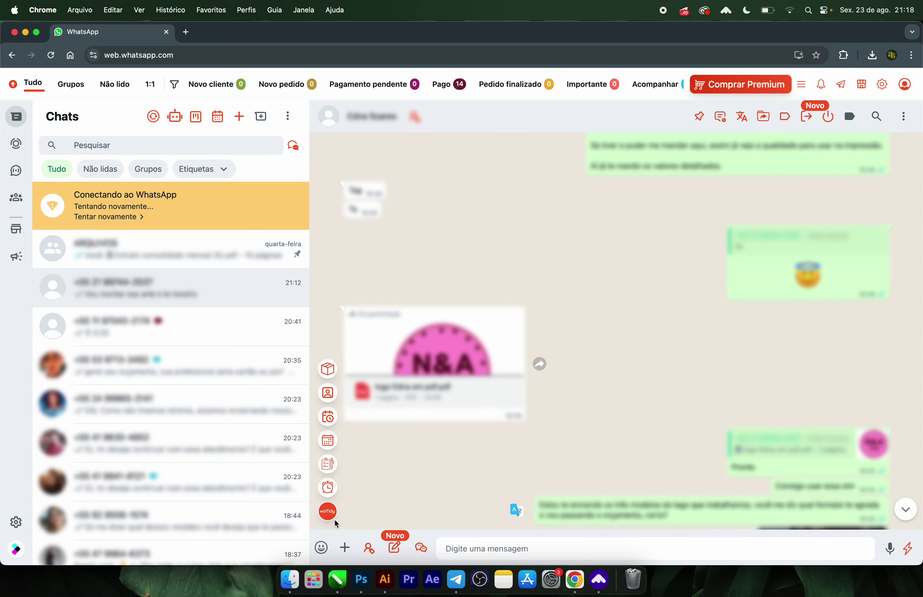
{"action": "left_click", "coordinate": [290, 579]}
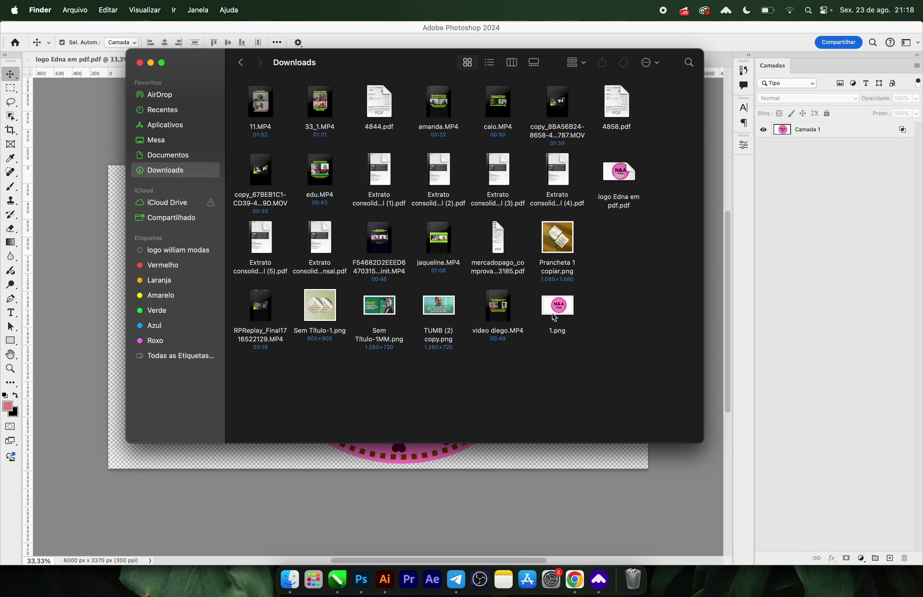
{"action": "left_click_drag", "start_coordinate": [556, 308], "coordinate": [582, 322]}
{"action": "key", "text": "super+Tab"}
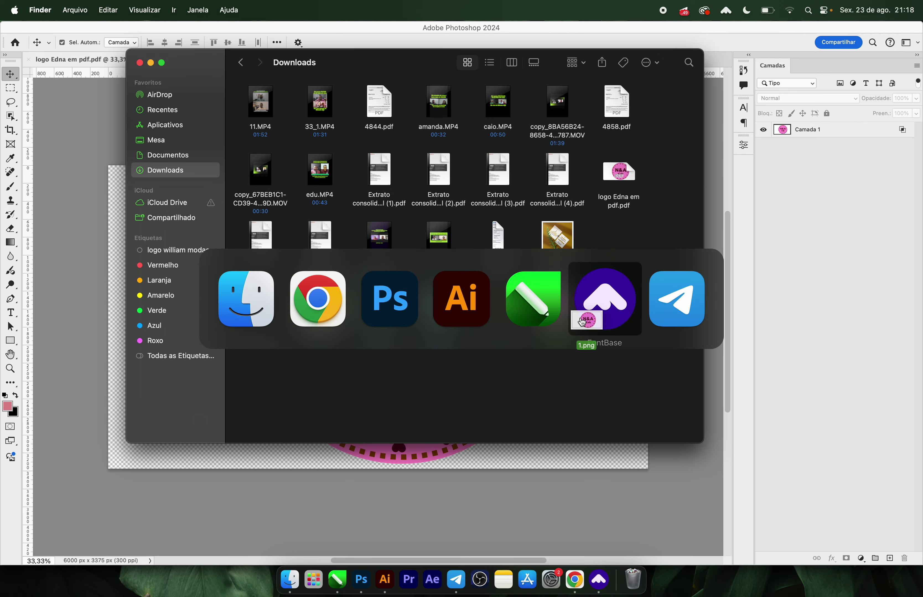
{"action": "key", "text": "super+Tab"}
{"action": "key", "text": "super+Tab"}
{"action": "key", "text": "super+Tab"}
{"action": "key", "text": "super+Tab"}
{"action": "key", "text": "super+Tab"}
{"action": "key", "text": "super+Tab"}
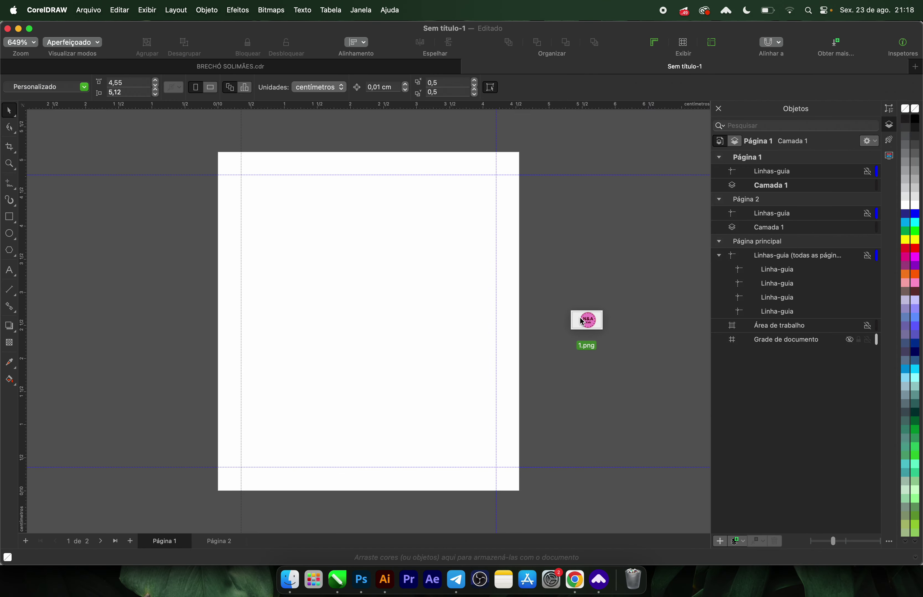
{"action": "left_click_drag", "start_coordinate": [581, 320], "coordinate": [379, 319]}
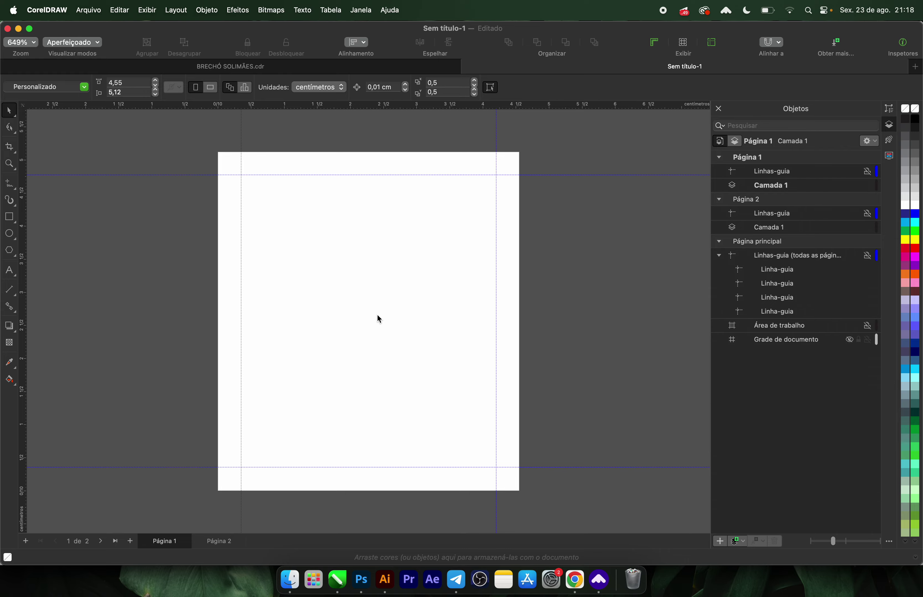
Step: Scale the N&A Kids logo bitmap down to about 10.8% so the badge fits the page
{"action": "scroll", "coordinate": [377, 315], "scroll_direction": "down", "scroll_amount": 10}
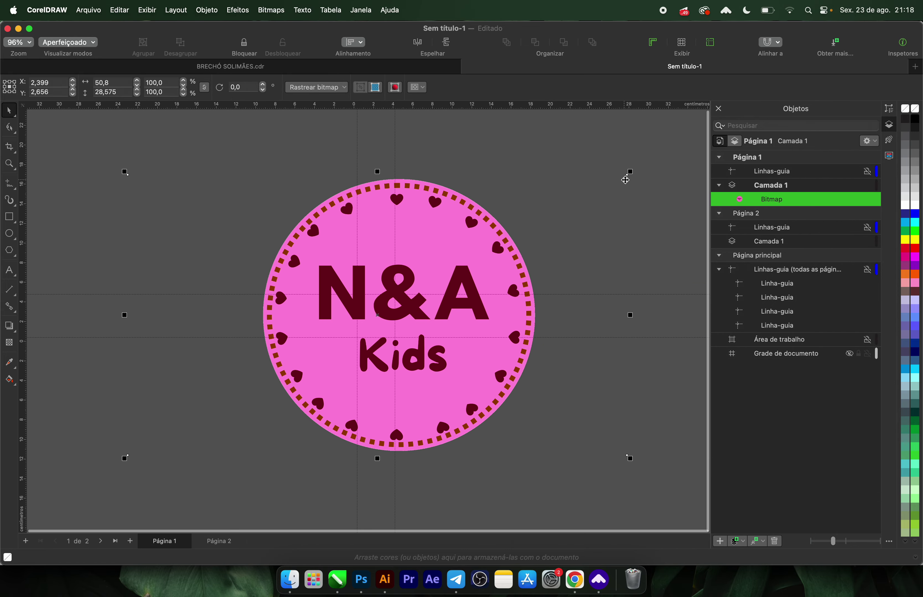
{"action": "left_click_drag", "start_coordinate": [629, 172], "coordinate": [423, 289]}
{"action": "scroll", "coordinate": [380, 312], "scroll_direction": "up", "scroll_amount": 5}
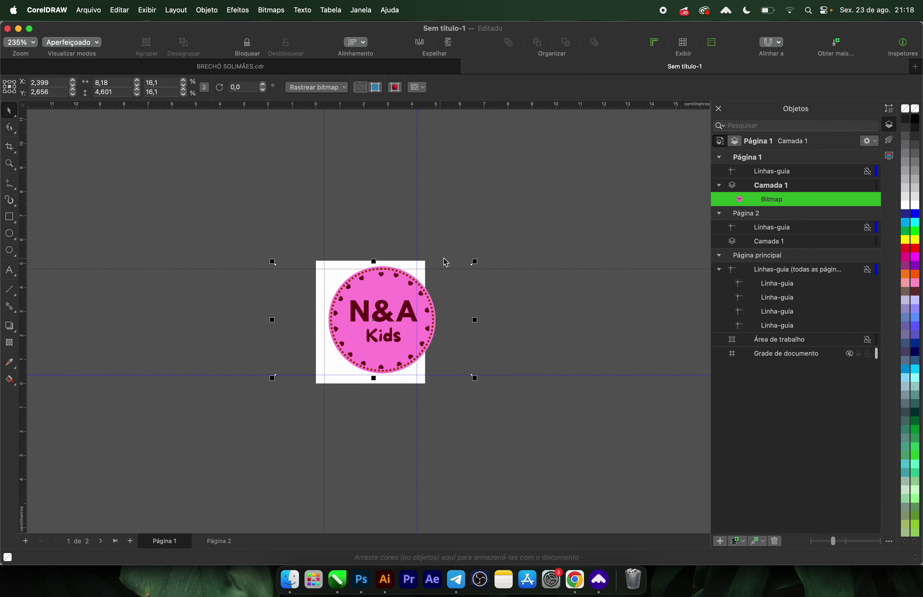
{"action": "left_click_drag", "start_coordinate": [476, 260], "coordinate": [446, 265]}
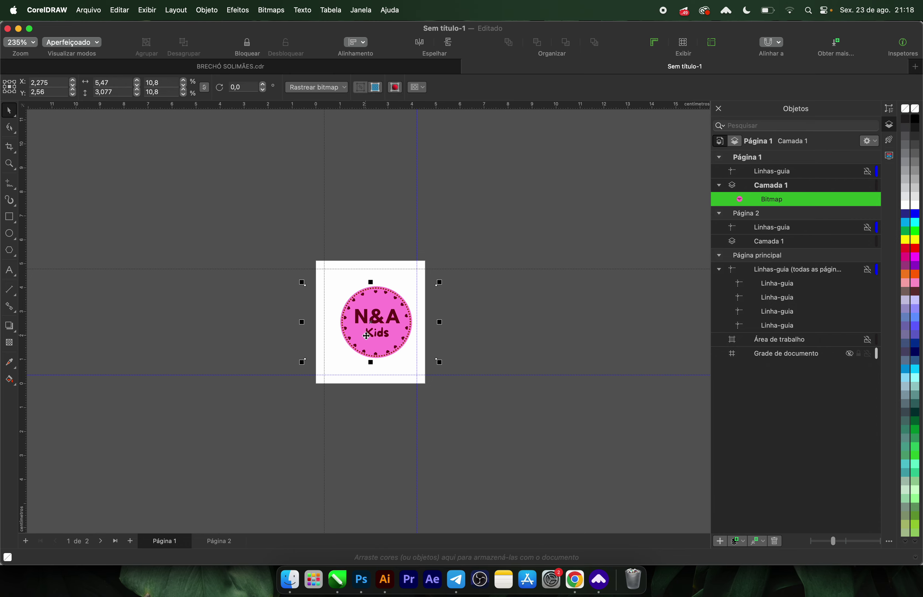
{"action": "scroll", "coordinate": [366, 336], "scroll_direction": "up", "scroll_amount": 5}
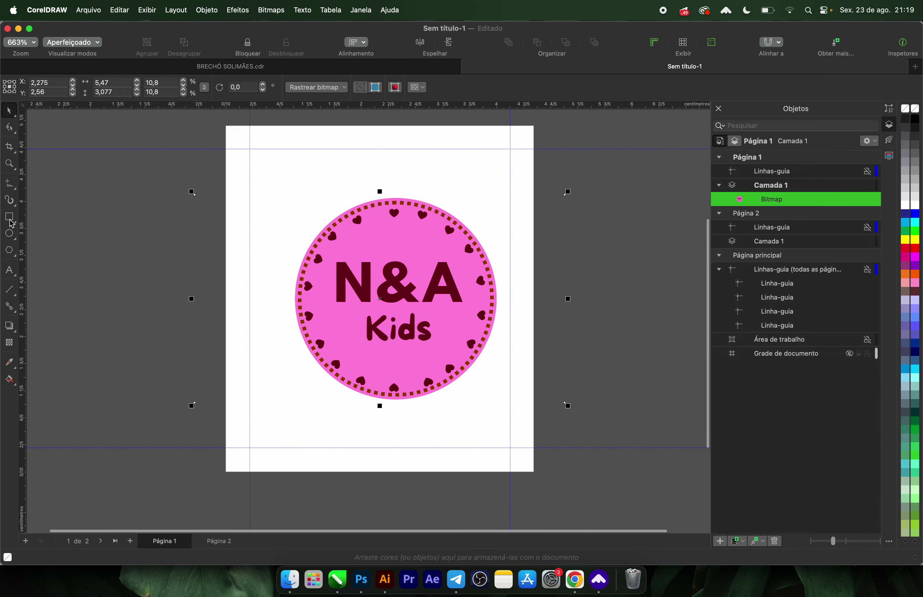
Step: Draw a circle over the logo badge and nudge the logo to centre it under the circle
{"action": "left_click", "coordinate": [9, 235]}
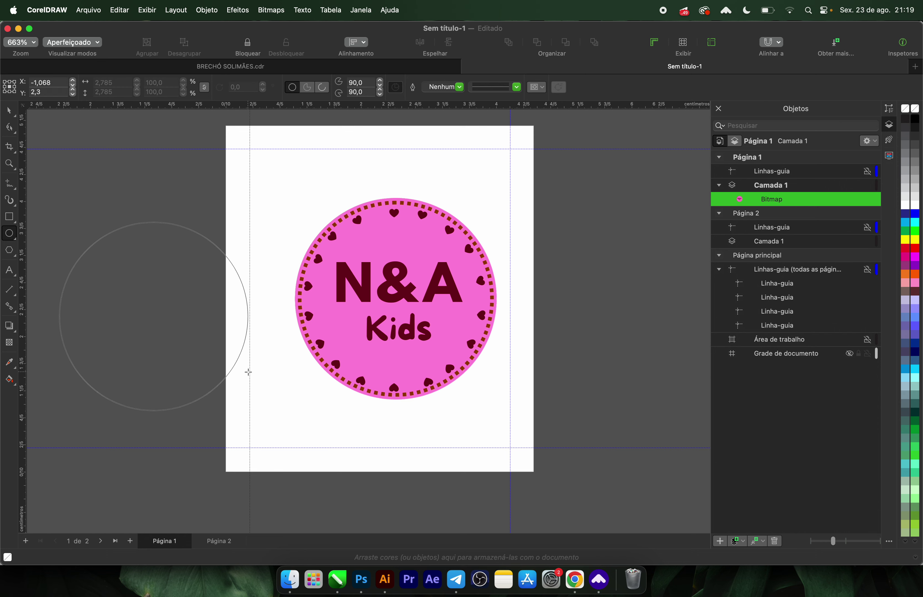
{"action": "left_click_drag", "start_coordinate": [59, 223], "coordinate": [248, 372]}
{"action": "key", "text": "space"}
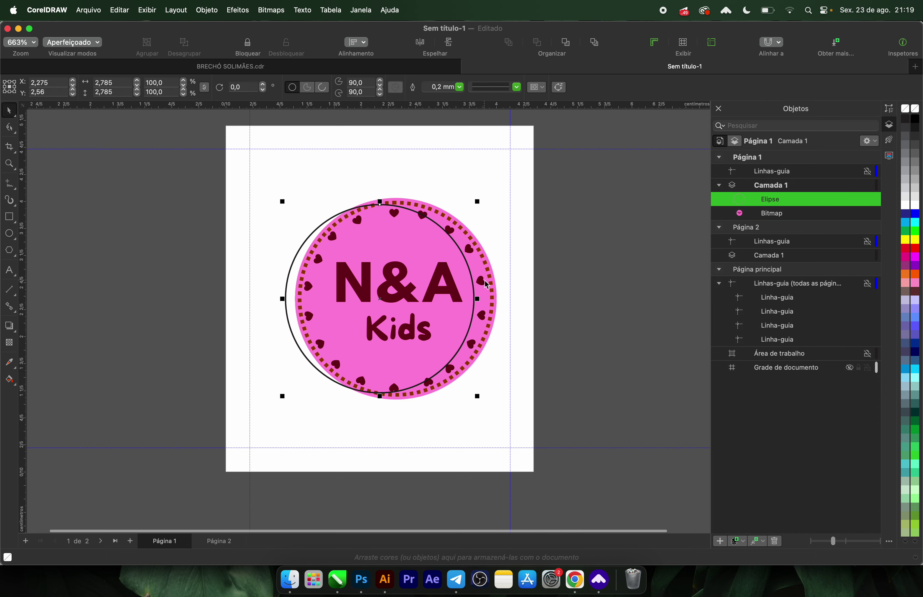
{"action": "left_click", "coordinate": [487, 286]}
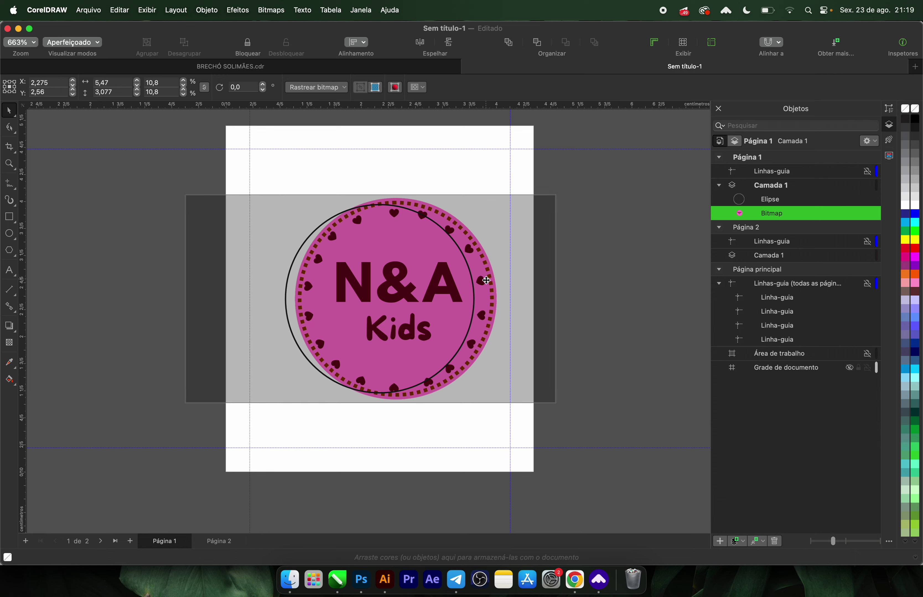
{"action": "left_click_drag", "start_coordinate": [486, 280], "coordinate": [485, 280]}
{"action": "left_click", "coordinate": [485, 280]}
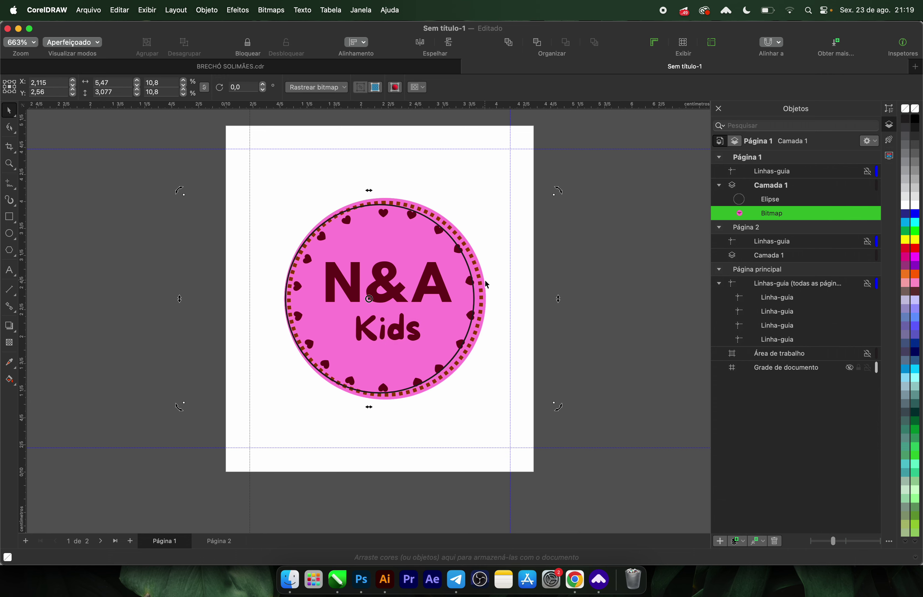
{"action": "key", "text": "Left"}
{"action": "key", "text": "Left"}
{"action": "key", "text": "Left"}
{"action": "key", "text": "Left"}
{"action": "key", "text": "Left"}
{"action": "key", "text": "Left"}
{"action": "key", "text": "Left"}
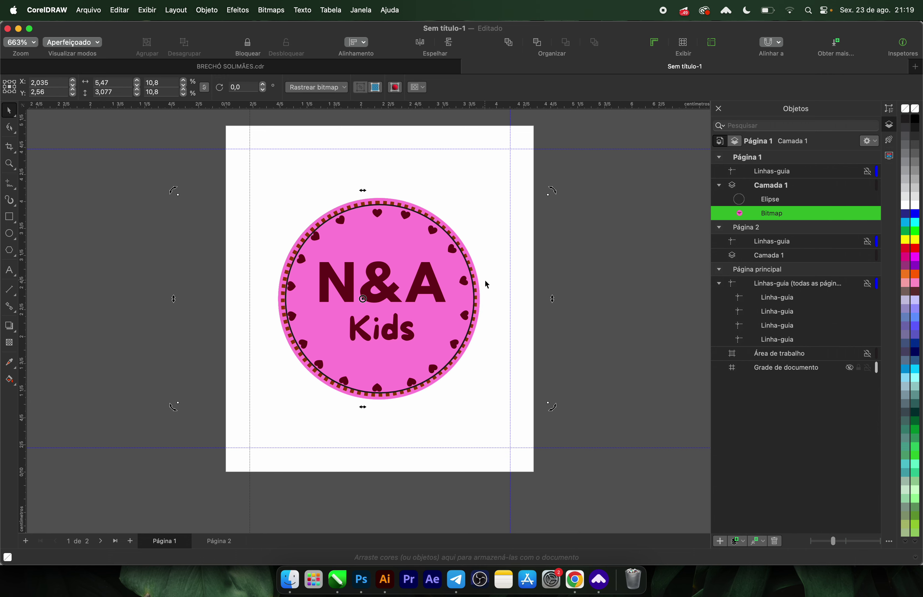
{"action": "key", "text": "Left"}
{"action": "key", "text": "Left"}
{"action": "key", "text": "Left"}
{"action": "key", "text": "Right"}
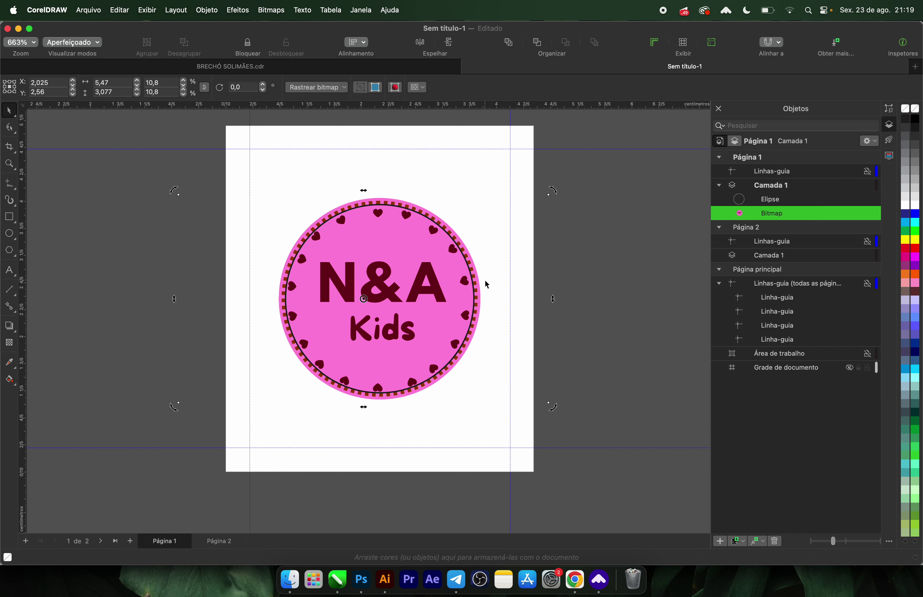
Step: Enlarge the circle to the badge edge and intersect it with the logo, deleting the leftover copy and circle
{"action": "left_click", "coordinate": [616, 234]}
{"action": "left_click", "coordinate": [438, 223]}
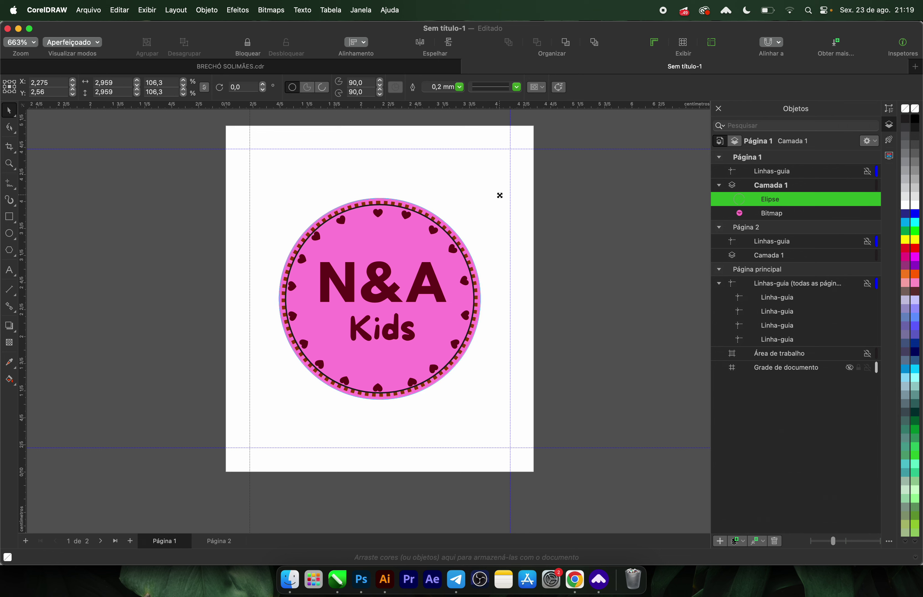
{"action": "left_click_drag", "start_coordinate": [488, 200], "coordinate": [503, 199]}
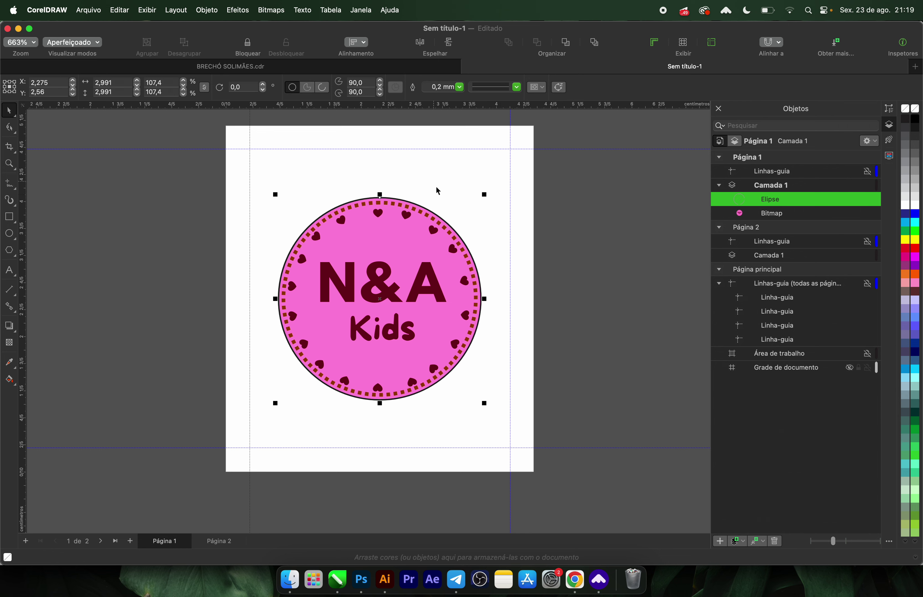
{"action": "left_click", "coordinate": [446, 199], "text": "shift"}
{"action": "left_click", "coordinate": [342, 88]}
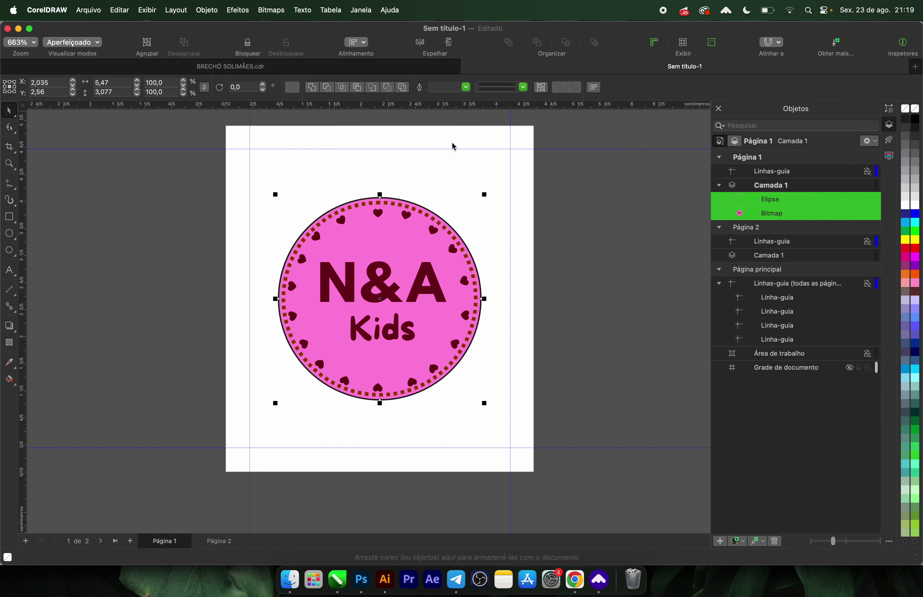
{"action": "key", "text": "Delete"}
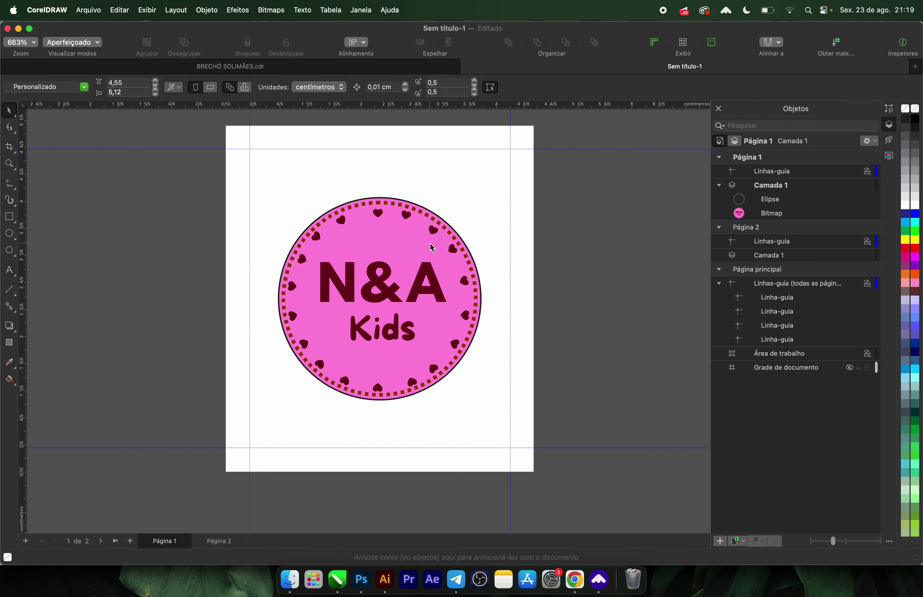
{"action": "left_click", "coordinate": [466, 268]}
{"action": "key", "text": "Delete"}
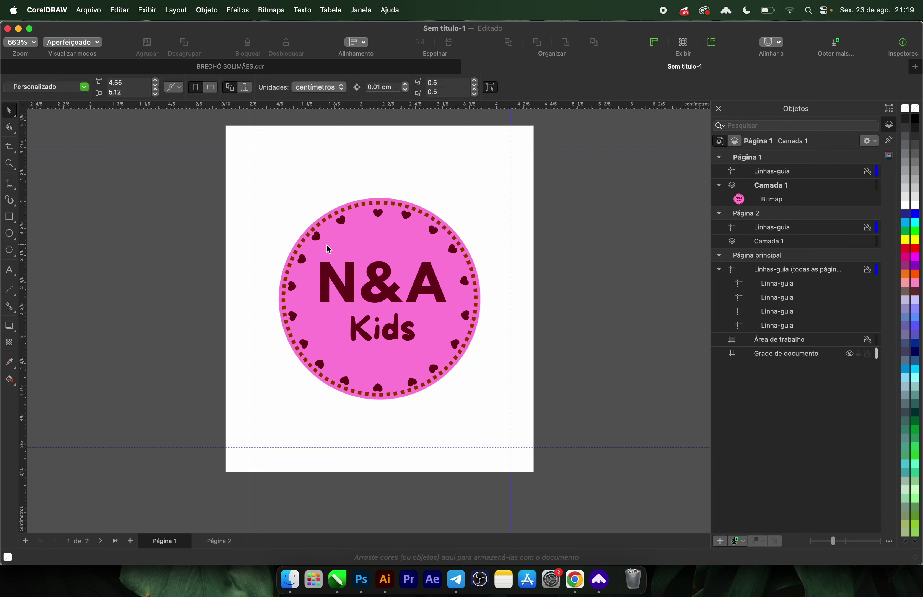
Step: Add a page-sized rectangle with fill and outline in the pink sampled from the logo
{"action": "double_click", "coordinate": [13, 220]}
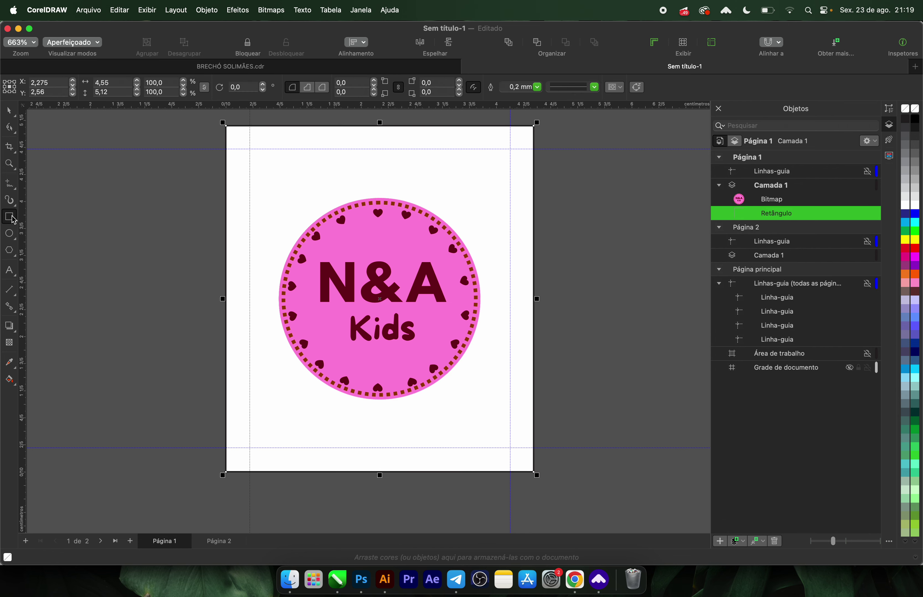
{"action": "left_click", "coordinate": [10, 363]}
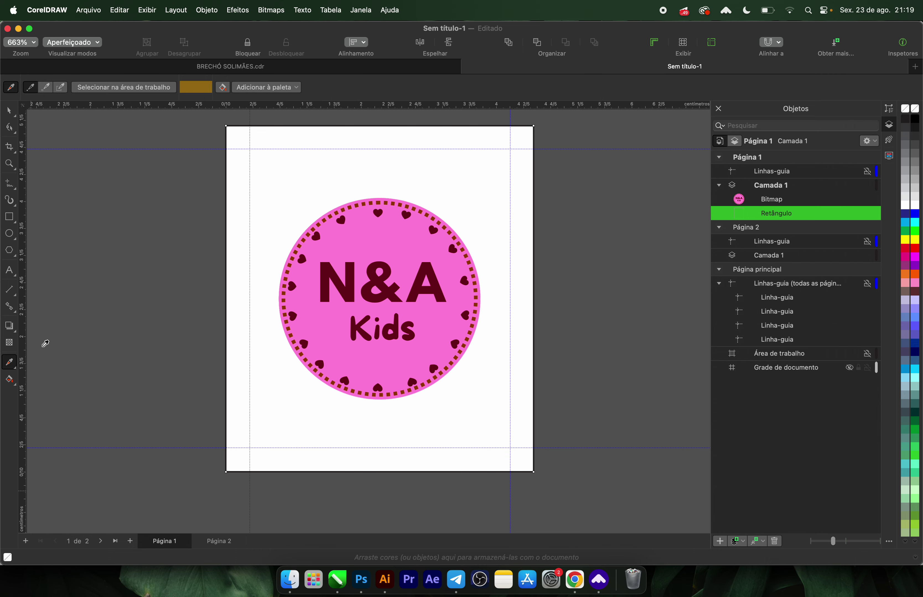
{"action": "left_click", "coordinate": [354, 244]}
{"action": "left_click", "coordinate": [293, 188]}
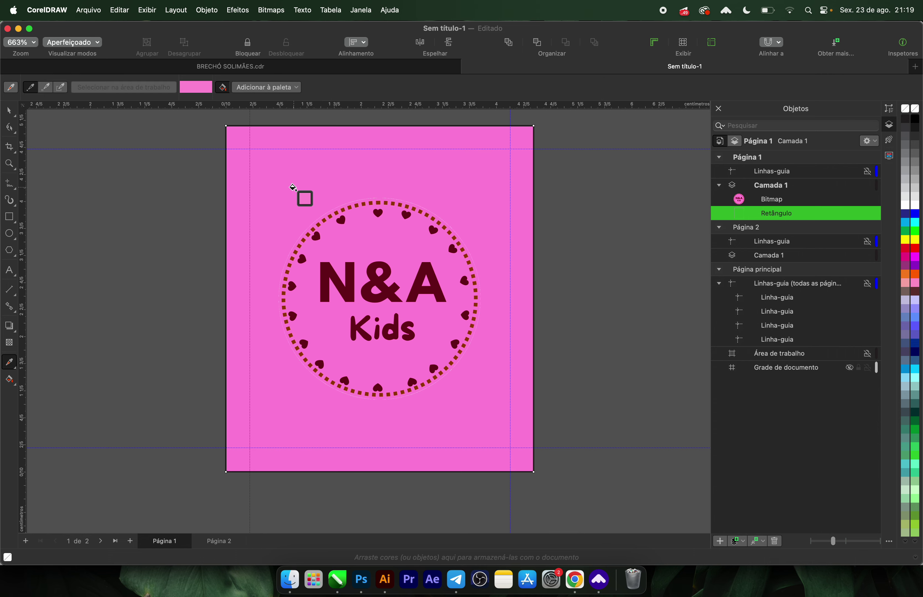
{"action": "key", "text": "space"}
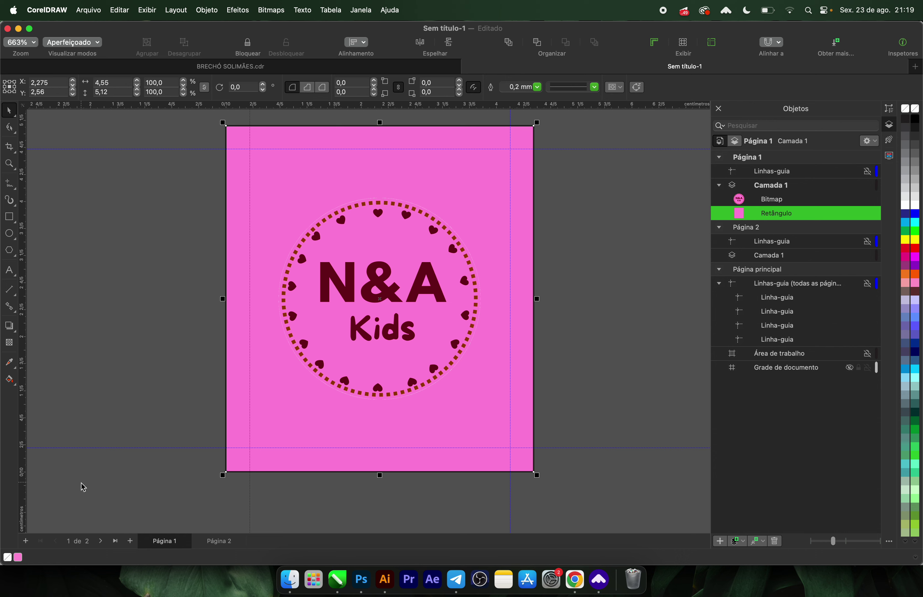
{"action": "left_click", "coordinate": [7, 560]}
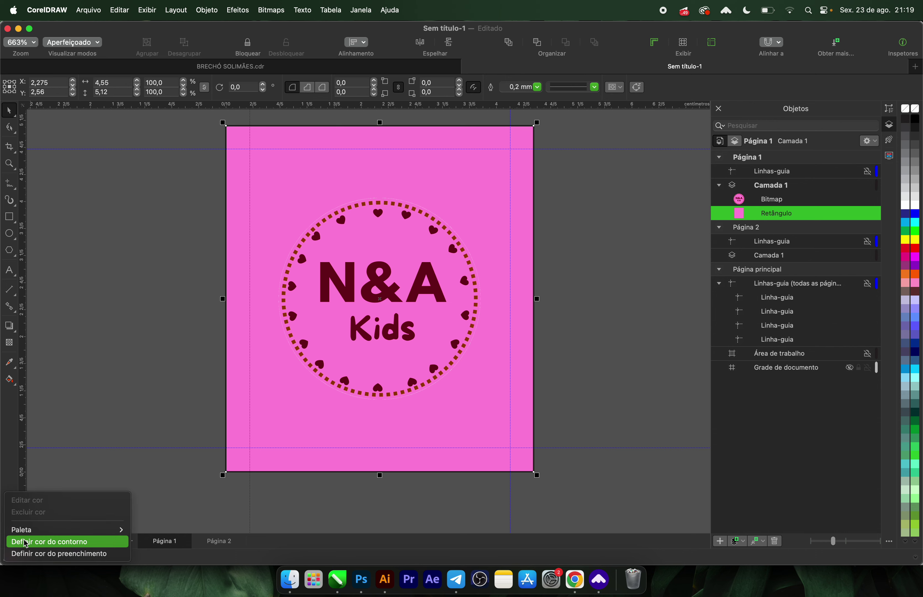
{"action": "left_click", "coordinate": [31, 548]}
Step: Enlarge the round N&A logo around its centre
{"action": "left_click", "coordinate": [330, 319]}
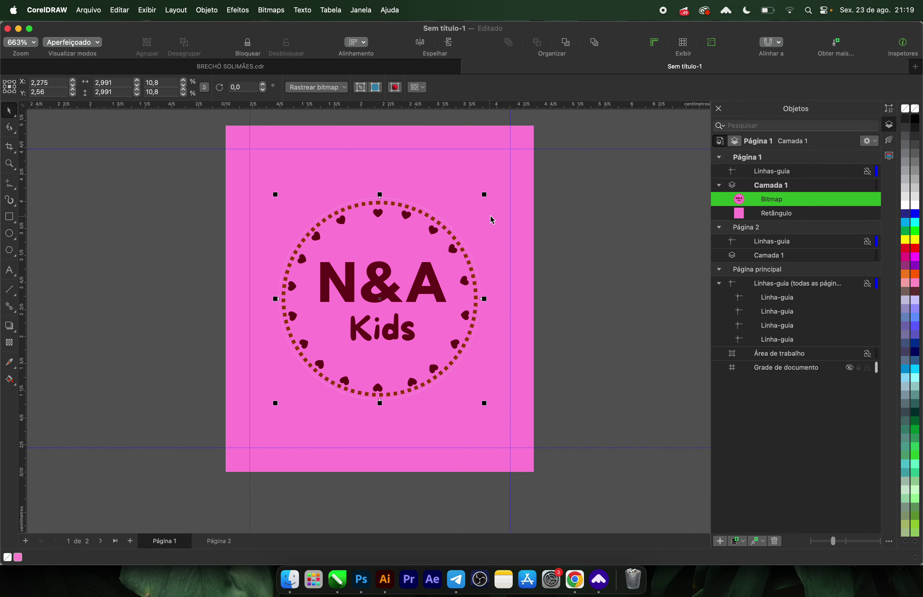
{"action": "mouse_move", "coordinate": [484, 194]}
{"action": "left_mouse_down"}
{"action": "mouse_move", "coordinate": [519, 177]}
{"action": "mouse_move", "coordinate": [511, 171]}
{"action": "left_mouse_up"}
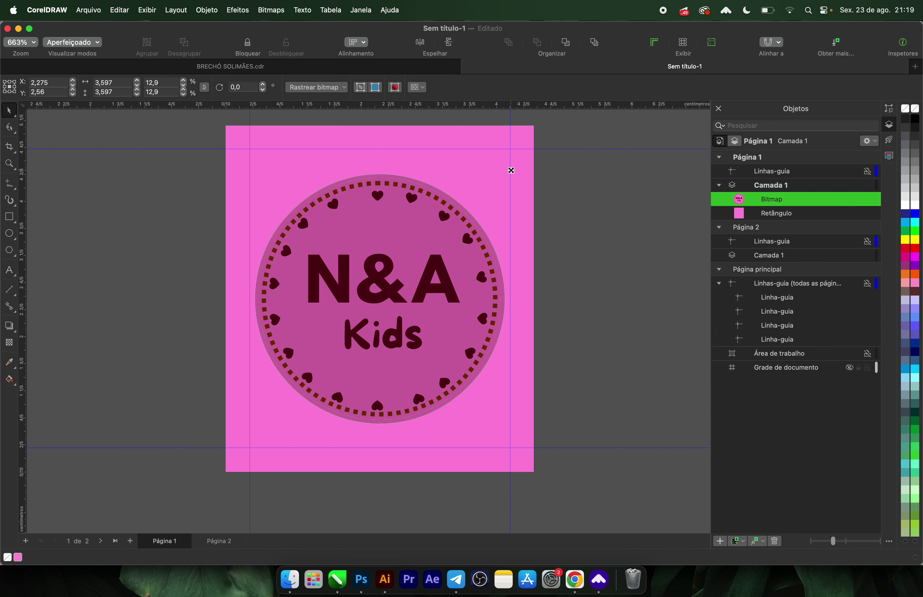
{"action": "left_click", "coordinate": [586, 196]}
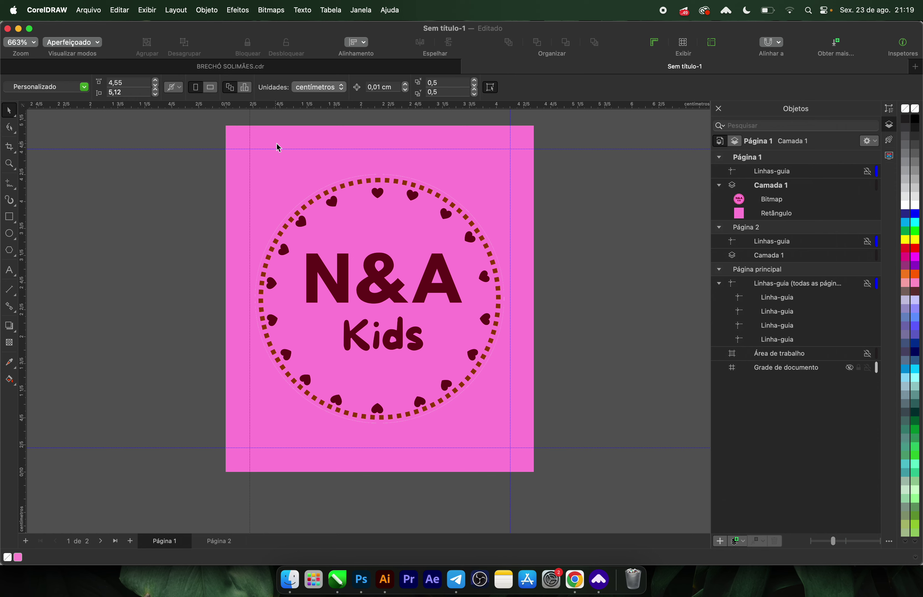
Step: Select the 38-object Parabéns group in BRECHÓ SOLIMÃES.cdr and return to the tag document
{"action": "left_click", "coordinate": [274, 68]}
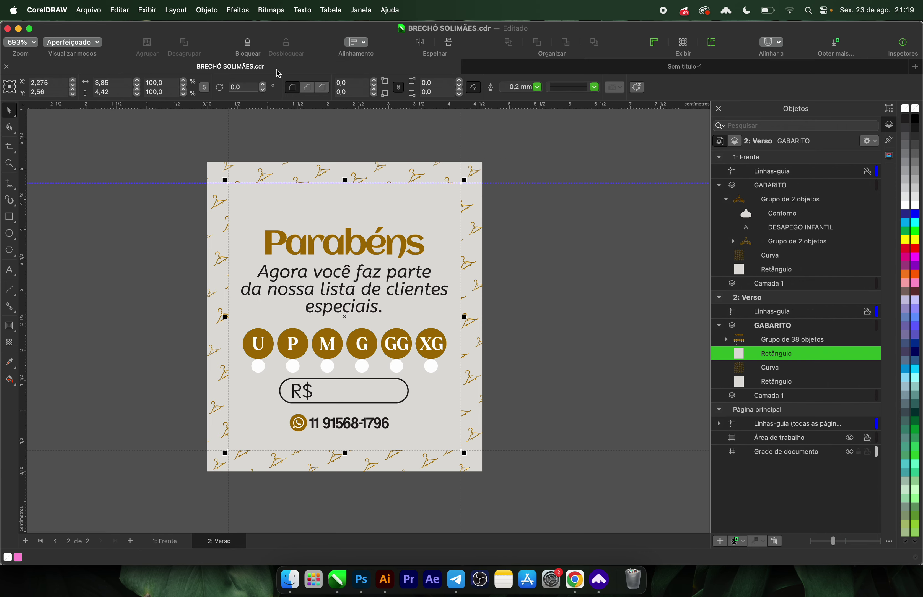
{"action": "left_click_drag", "start_coordinate": [193, 210], "coordinate": [448, 391]}
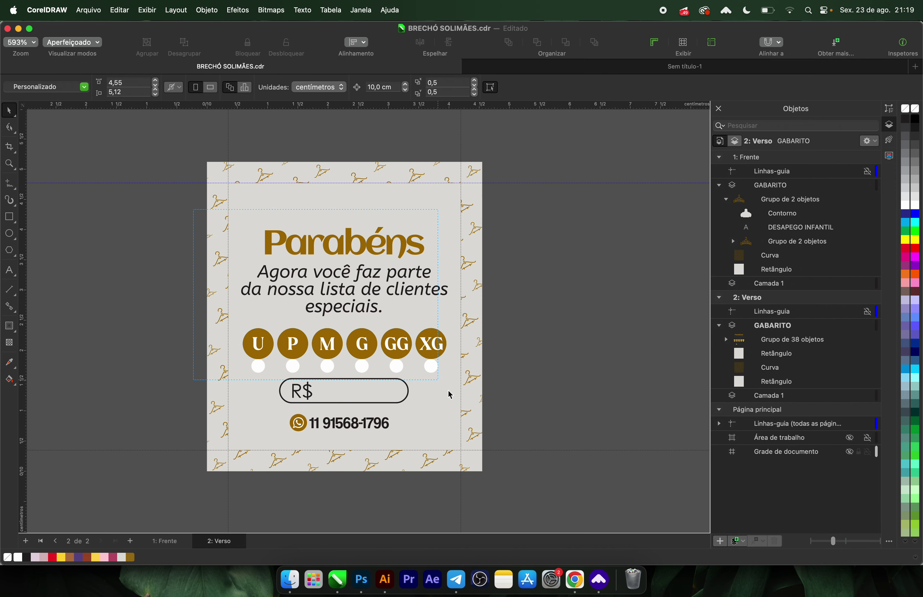
{"action": "left_click_drag", "start_coordinate": [497, 435], "coordinate": [502, 444]}
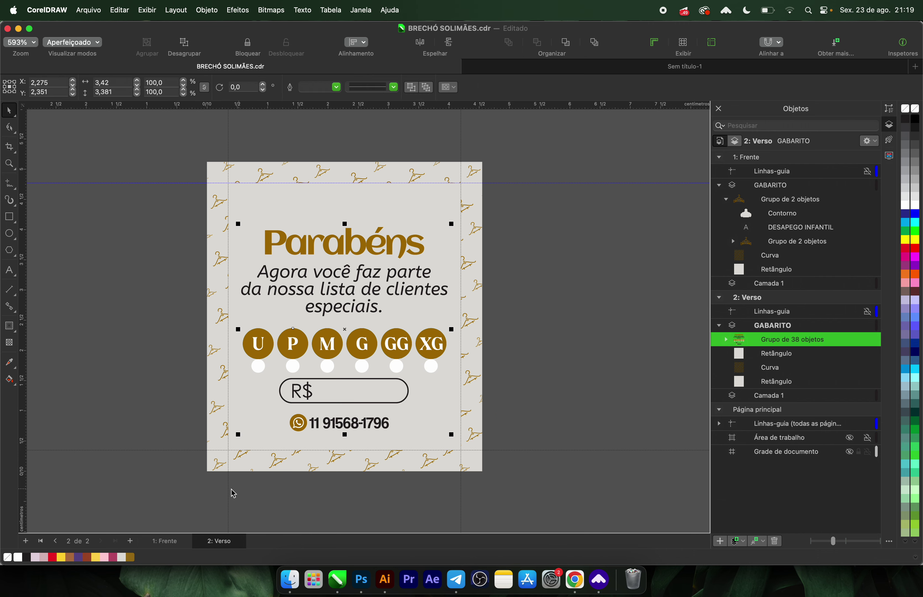
{"action": "left_click", "coordinate": [494, 69]}
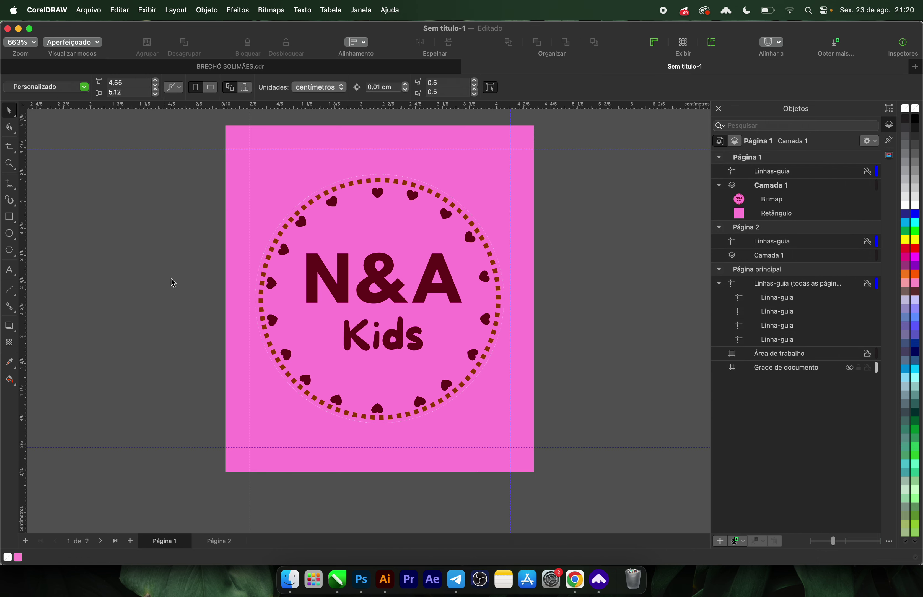
Step: Paste the Parabéns group onto page 2 of the tag
{"action": "left_click", "coordinate": [214, 543]}
{"action": "key", "text": "super+v"}
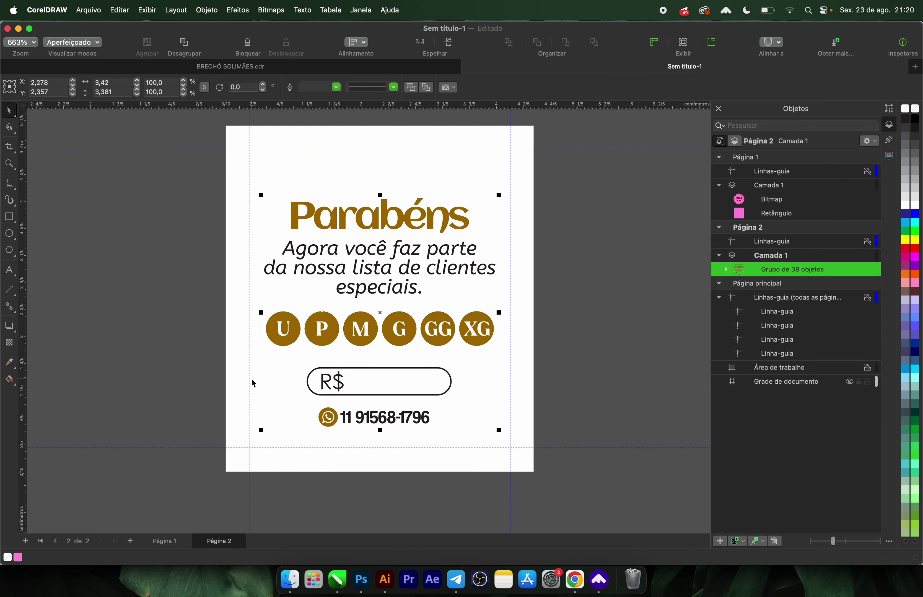
{"action": "left_click", "coordinate": [150, 416]}
Step: Fill the Parabéns title with the dark red sampled from the page 1 N&A lettering
{"action": "left_click", "coordinate": [169, 540]}
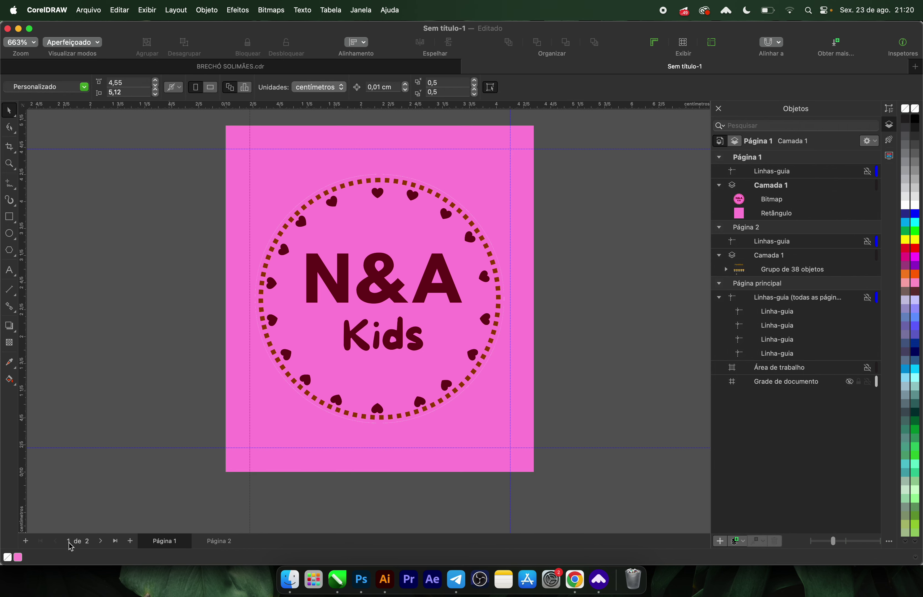
{"action": "left_click", "coordinate": [9, 364]}
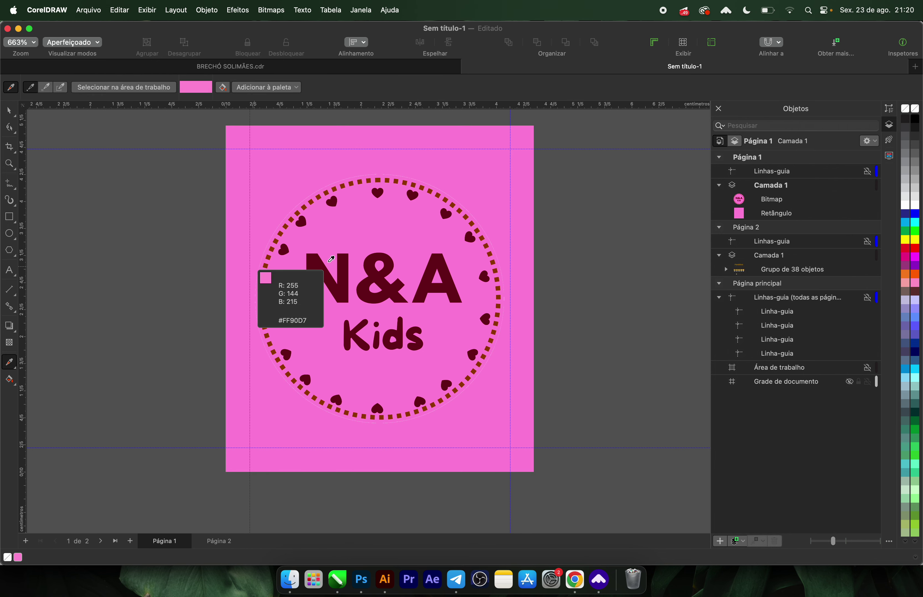
{"action": "left_click", "coordinate": [344, 265]}
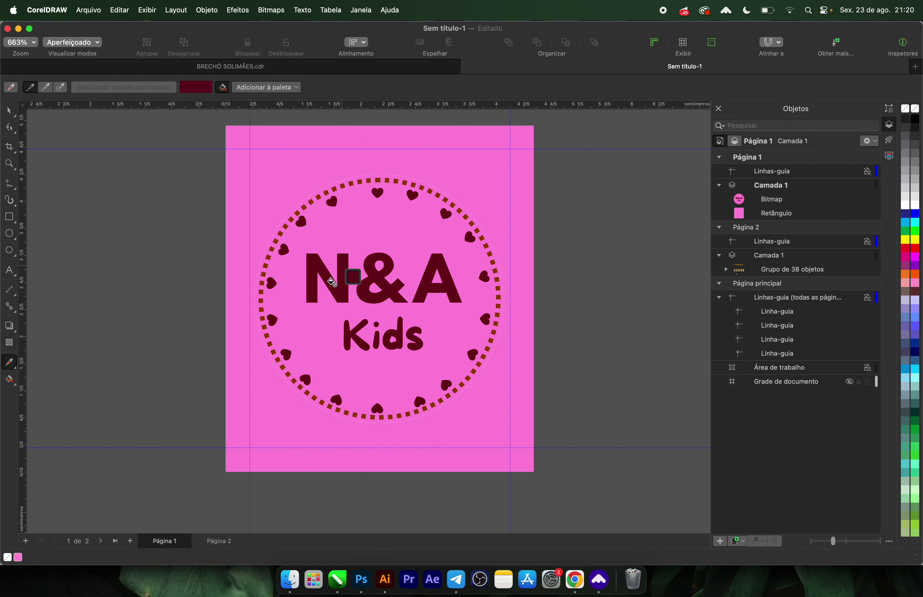
{"action": "left_click", "coordinate": [207, 546]}
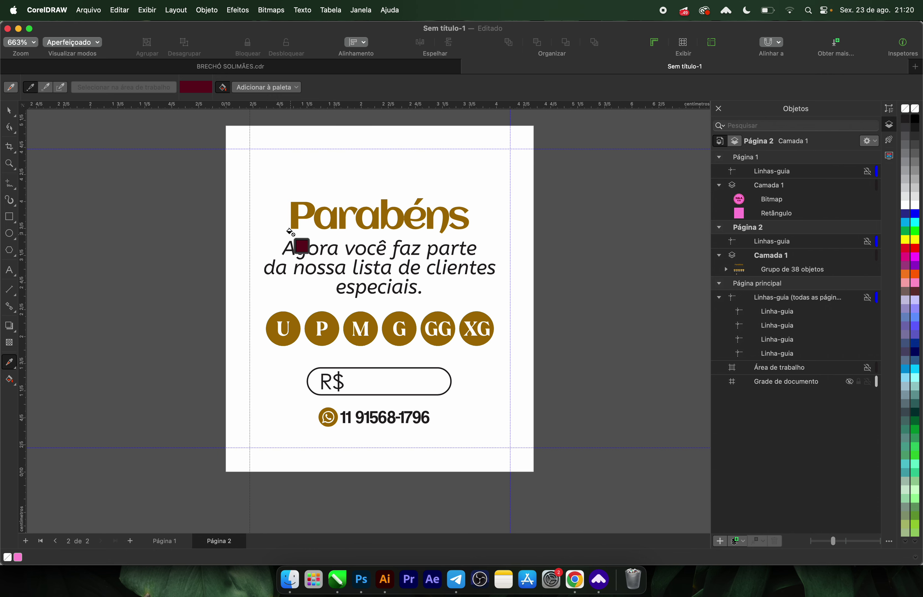
{"action": "left_click", "coordinate": [294, 221]}
{"action": "left_click", "coordinate": [268, 333]}
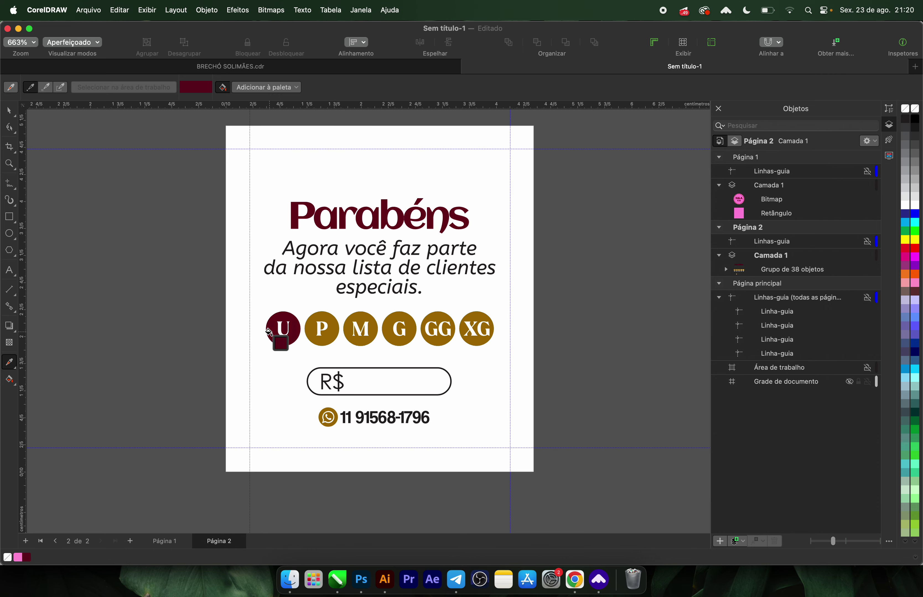
{"action": "left_click", "coordinate": [311, 338]}
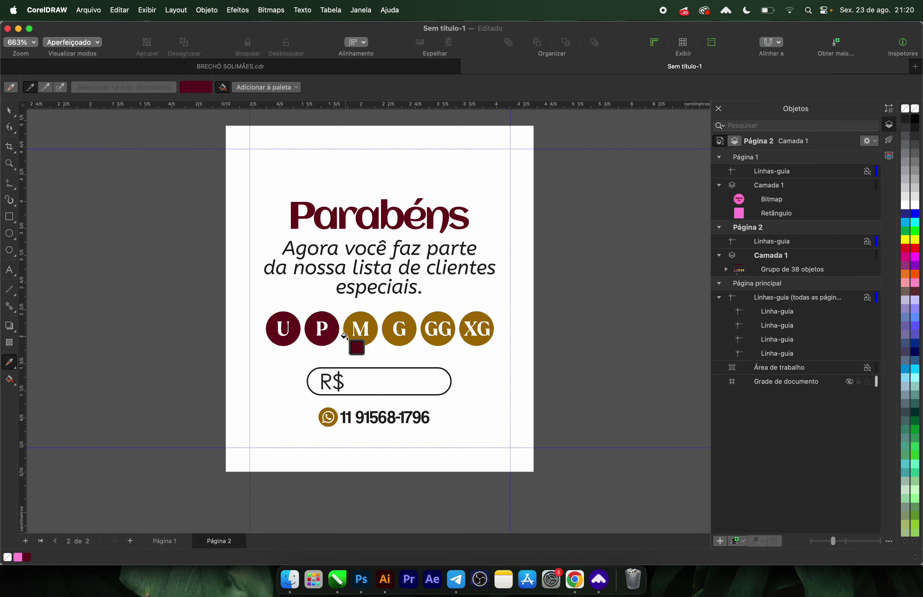
{"action": "key", "text": "super+z"}
{"action": "key", "text": "super+z"}
{"action": "key", "text": "space"}
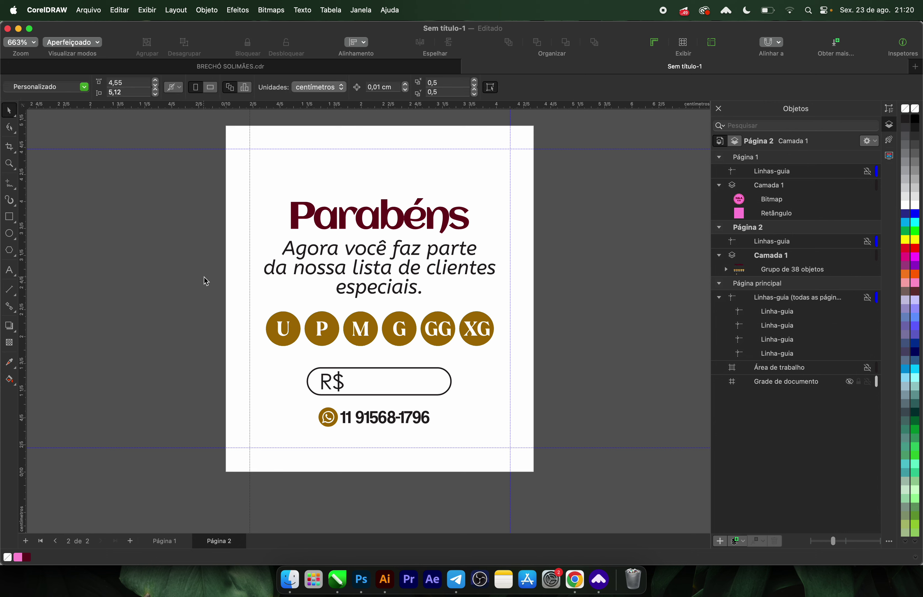
Step: Add a page-sized dark red background rectangle with no outline on page 2
{"action": "double_click", "coordinate": [10, 217]}
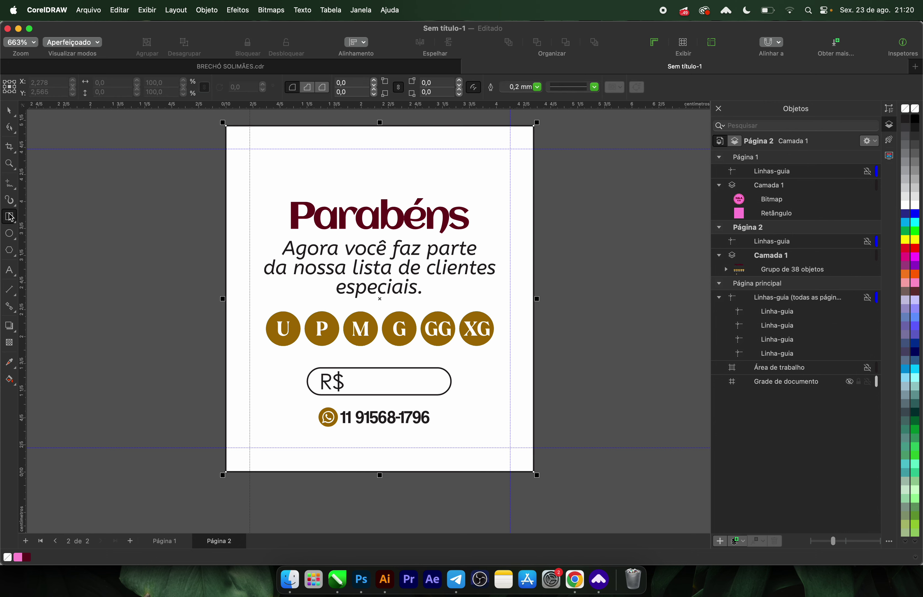
{"action": "left_click", "coordinate": [27, 558]}
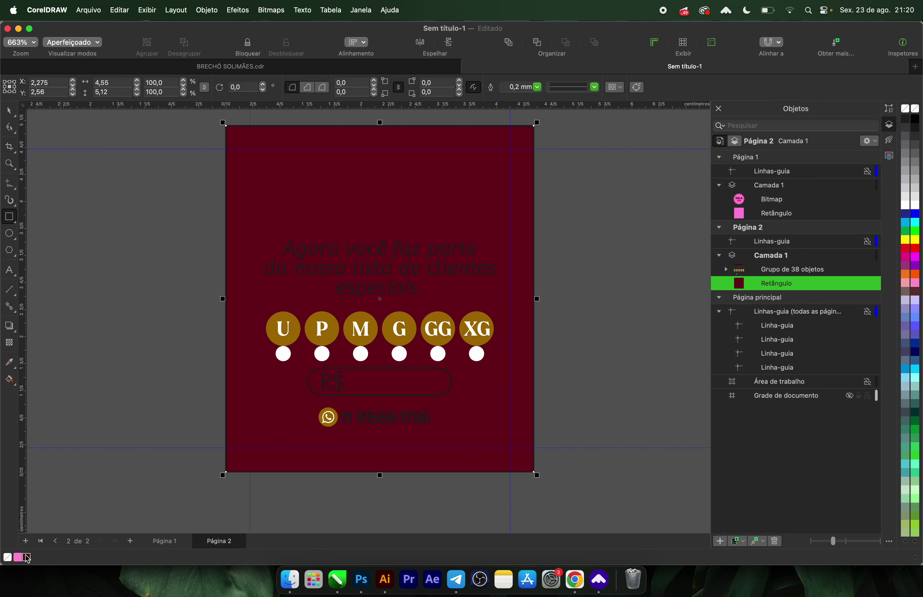
{"action": "right_click", "coordinate": [7, 559]}
{"action": "left_click", "coordinate": [50, 539]}
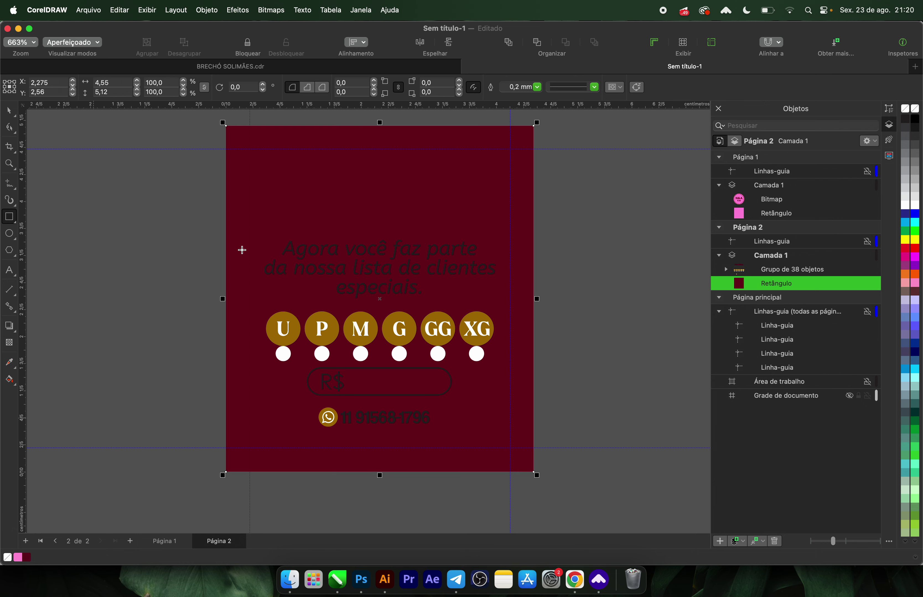
{"action": "key", "text": "space"}
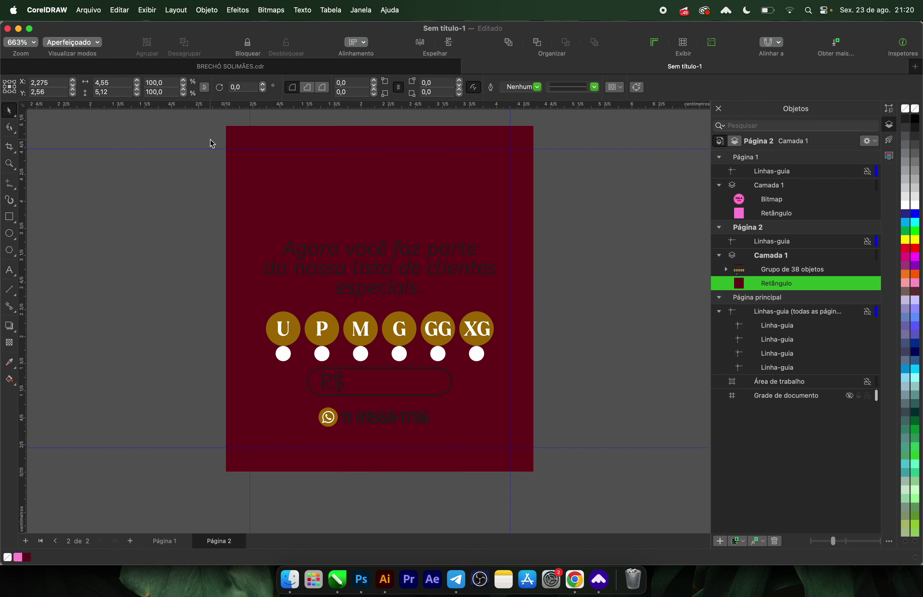
{"action": "left_click_drag", "start_coordinate": [210, 139], "coordinate": [566, 263]}
Step: Ungroup the Parabéns card and make its headline and message text pink
{"action": "left_click", "coordinate": [407, 225]}
{"action": "key", "text": "super+u"}
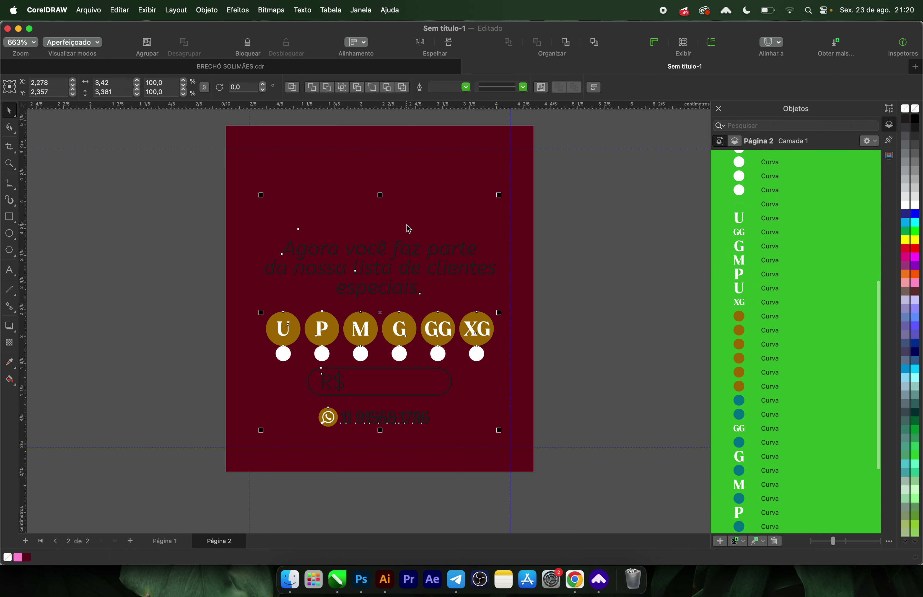
{"action": "mouse_move", "coordinate": [214, 160]}
{"action": "left_mouse_down"}
{"action": "mouse_move", "coordinate": [524, 260]}
{"action": "mouse_move", "coordinate": [559, 316]}
{"action": "left_mouse_up"}
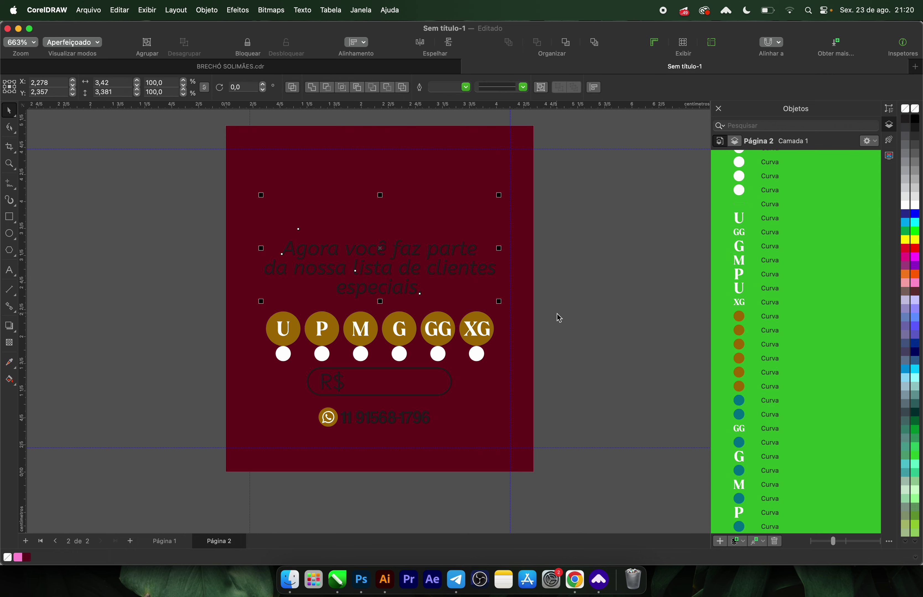
{"action": "left_click", "coordinate": [19, 558]}
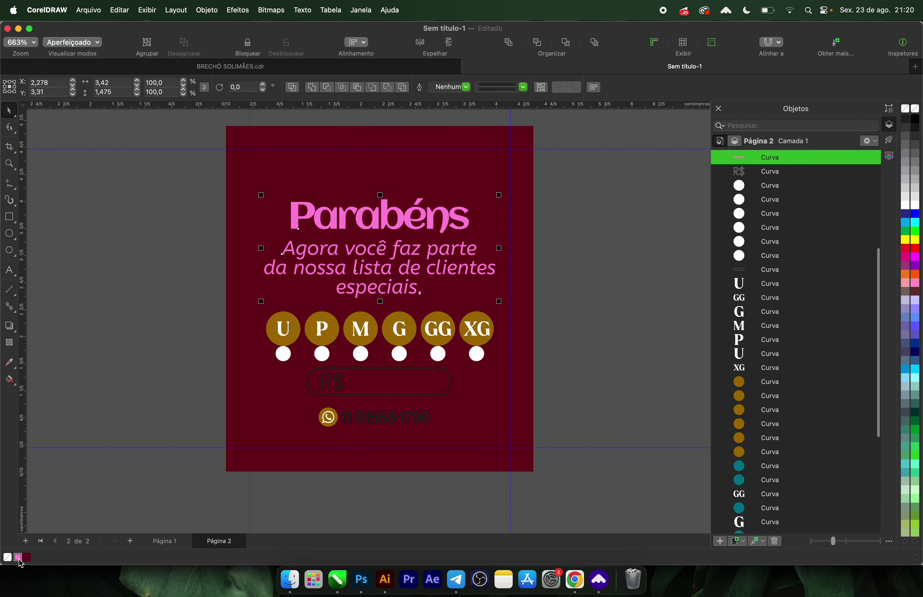
Step: Change page 2's background rectangle from dark red to pink
{"action": "left_click", "coordinate": [121, 406]}
{"action": "left_click", "coordinate": [274, 185]}
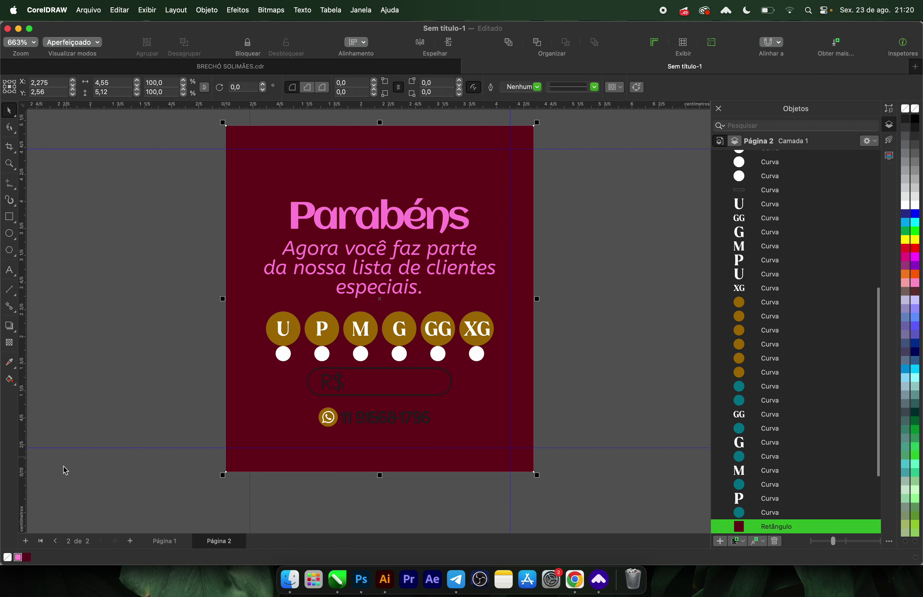
{"action": "left_click", "coordinate": [19, 558]}
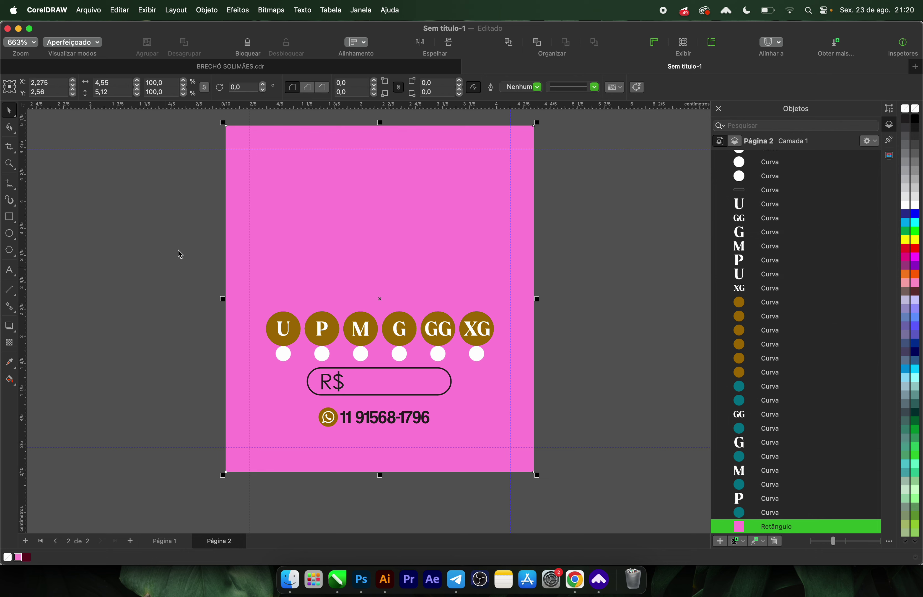
{"action": "left_click", "coordinate": [200, 209]}
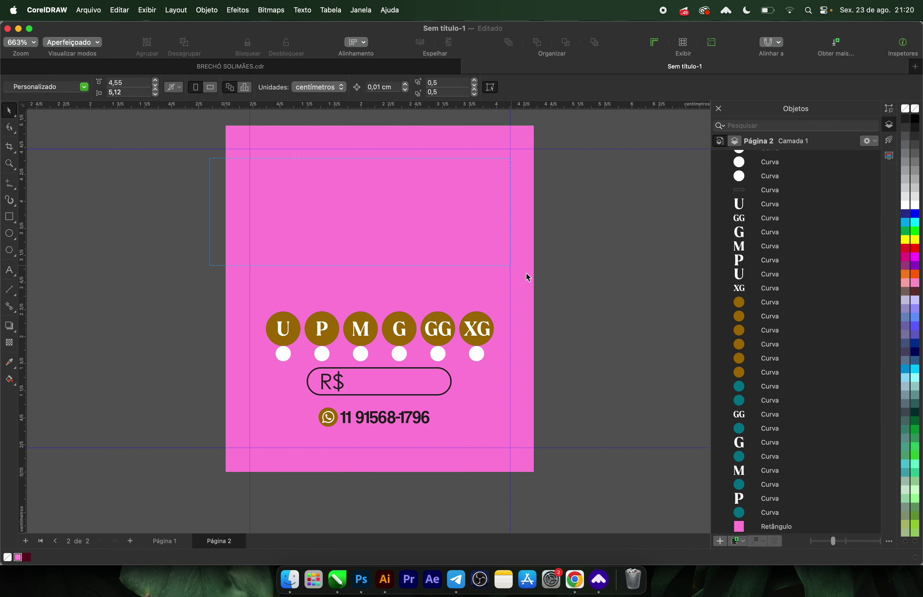
Step: Make the Parabéns headline and message text dark again
{"action": "left_click_drag", "start_coordinate": [580, 307], "coordinate": [581, 308]}
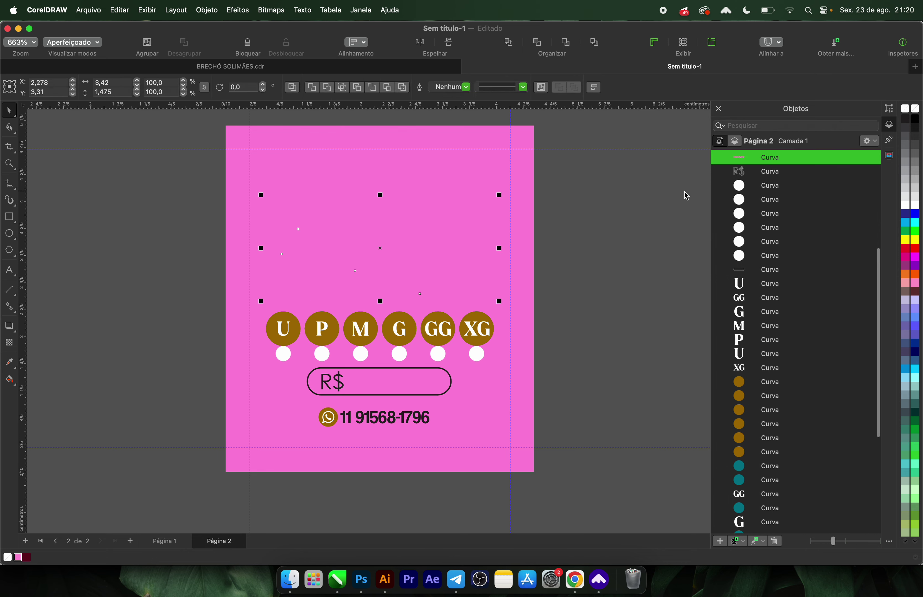
{"action": "left_click", "coordinate": [905, 119]}
{"action": "left_click", "coordinate": [619, 226]}
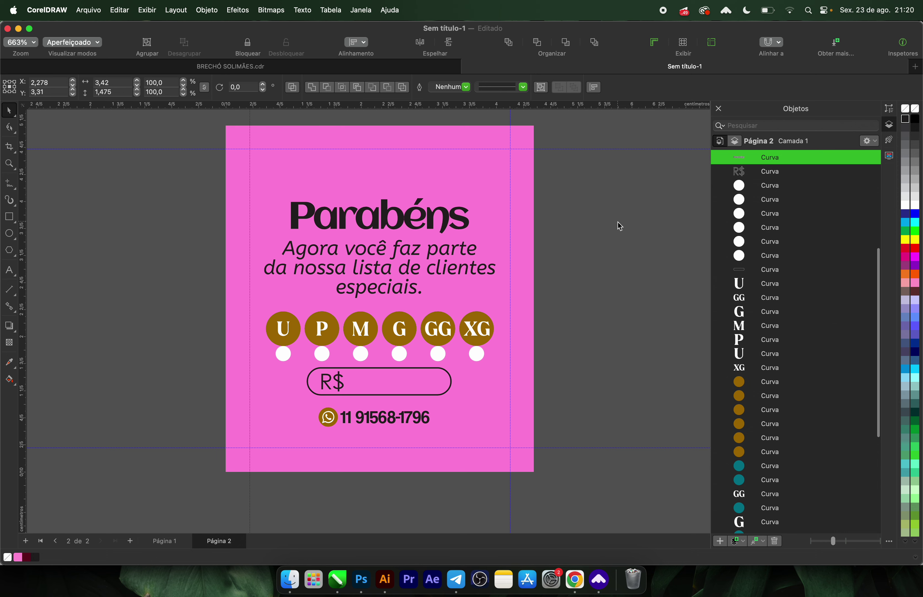
{"action": "left_click", "coordinate": [475, 320]}
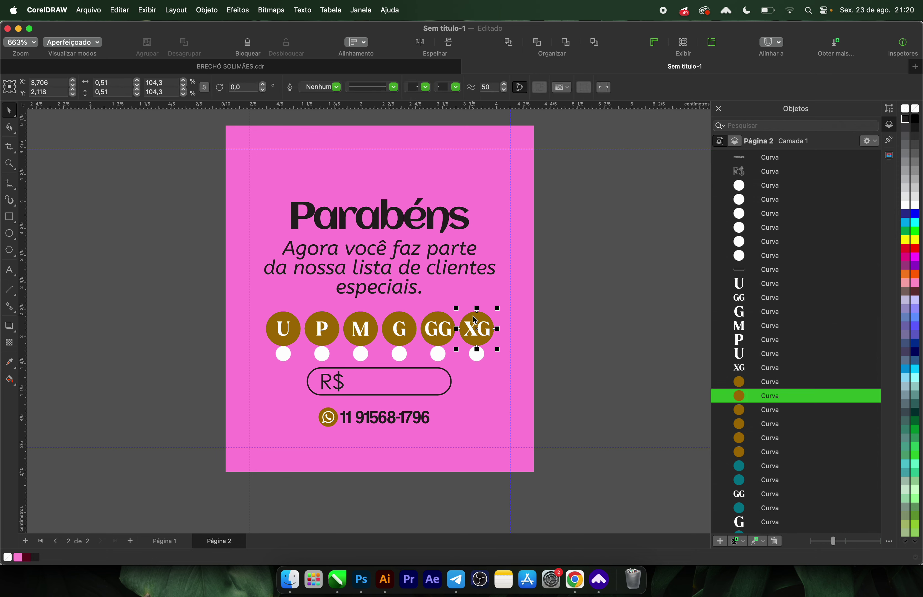
Step: Fill all six size circles dark maroon
{"action": "left_click", "coordinate": [765, 382]}
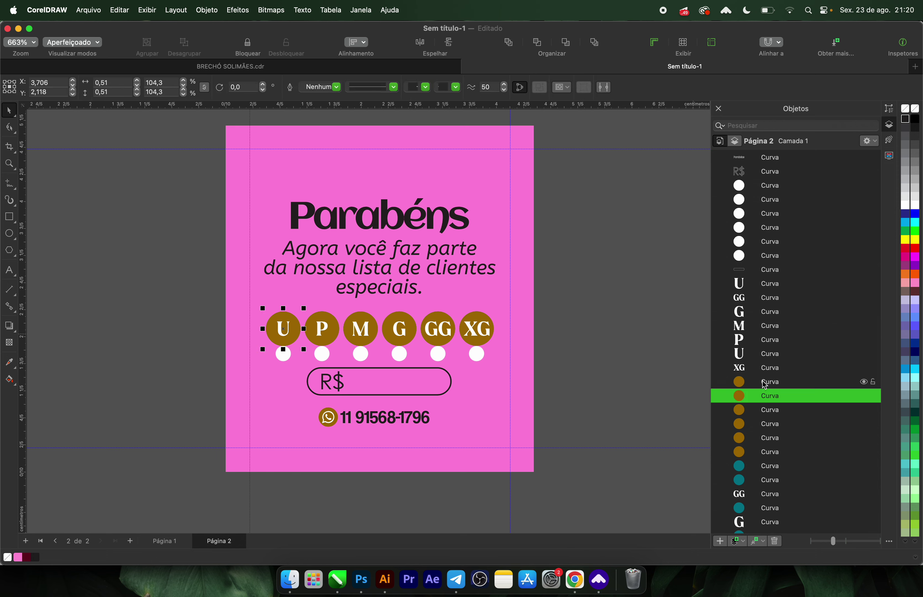
{"action": "left_click", "coordinate": [761, 453], "text": "shift"}
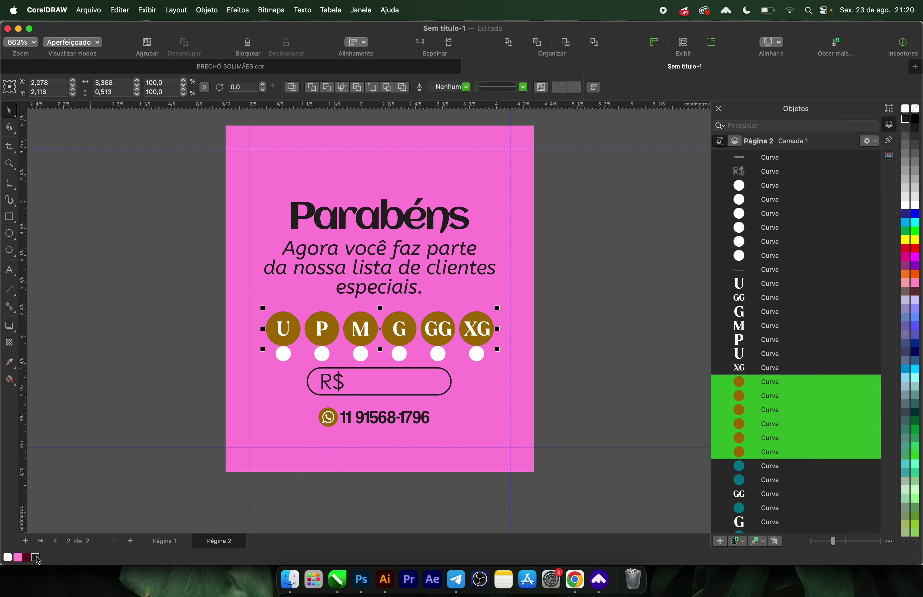
{"action": "left_click", "coordinate": [36, 558]}
{"action": "left_click", "coordinate": [27, 557]}
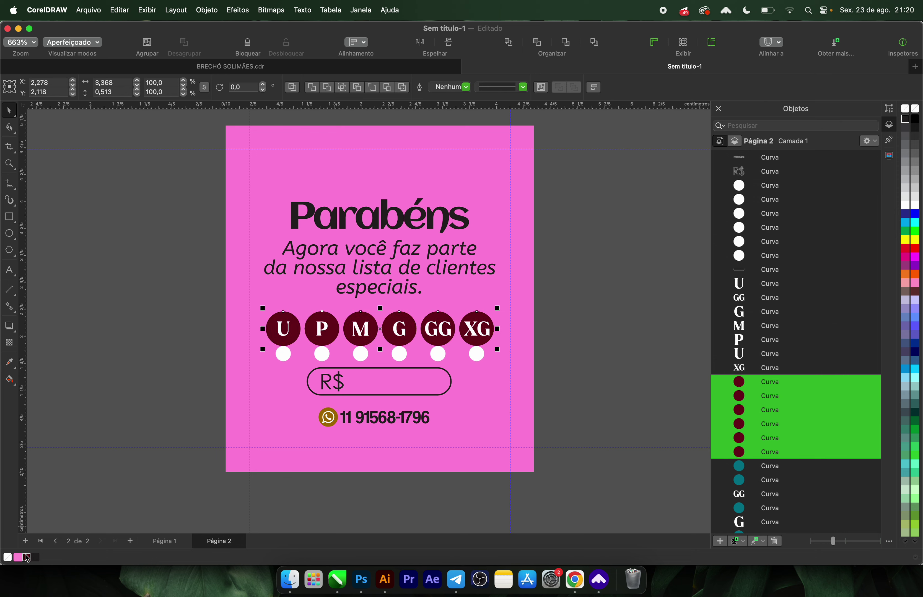
{"action": "left_click", "coordinate": [305, 253]}
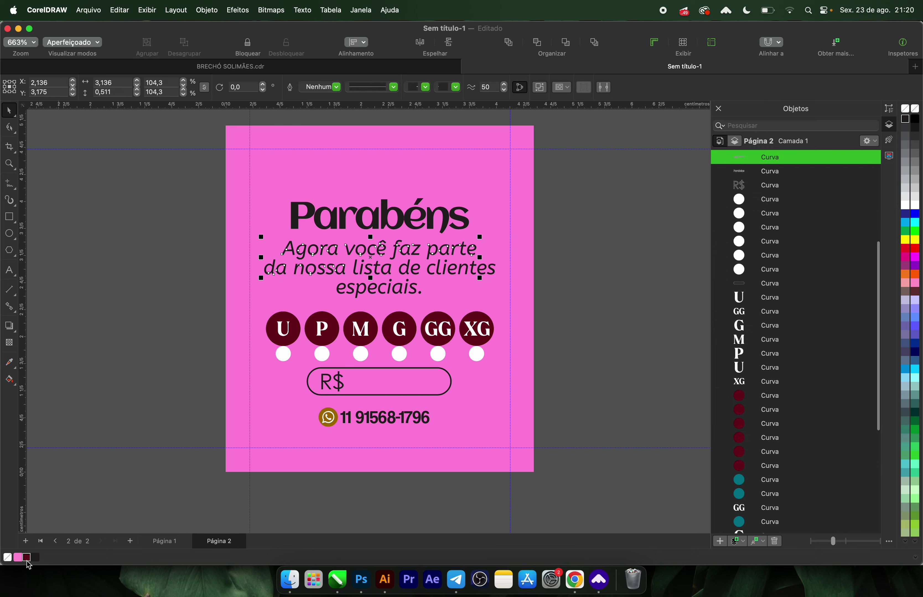
{"action": "left_click", "coordinate": [155, 361]}
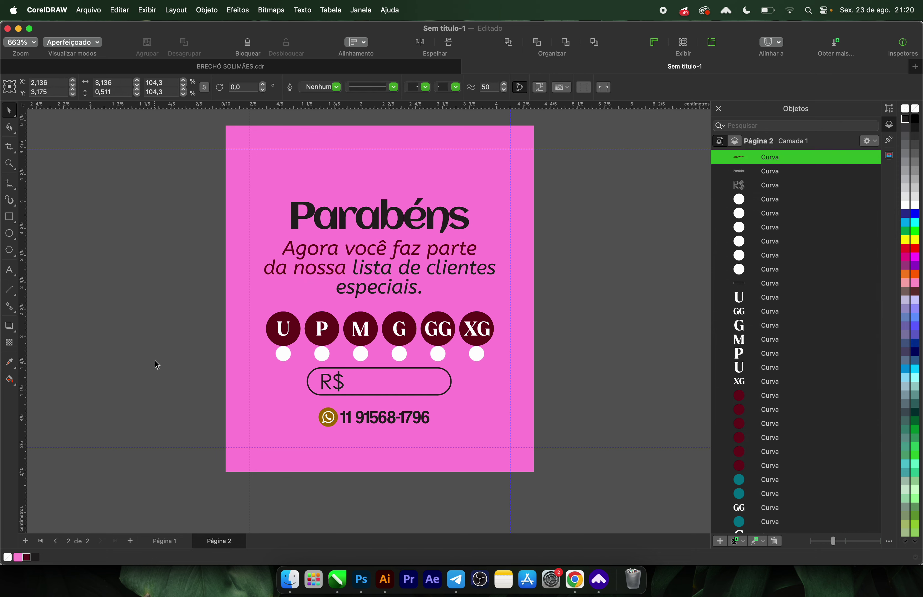
Step: Make the R$ box, R$ text and WhatsApp icon dark maroon, then go to WhatsApp Web
{"action": "left_click", "coordinate": [366, 378]}
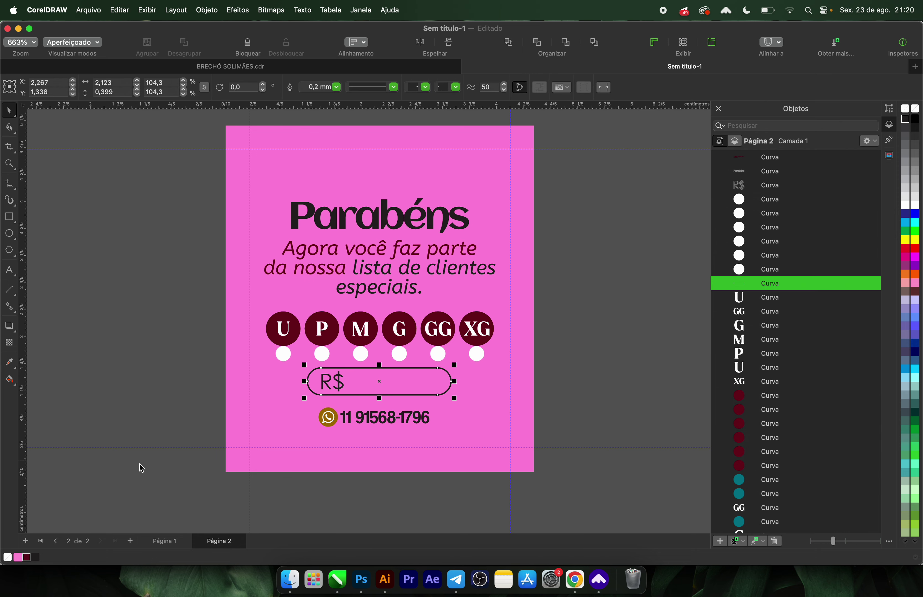
{"action": "right_click", "coordinate": [31, 559]}
{"action": "left_click", "coordinate": [39, 553]}
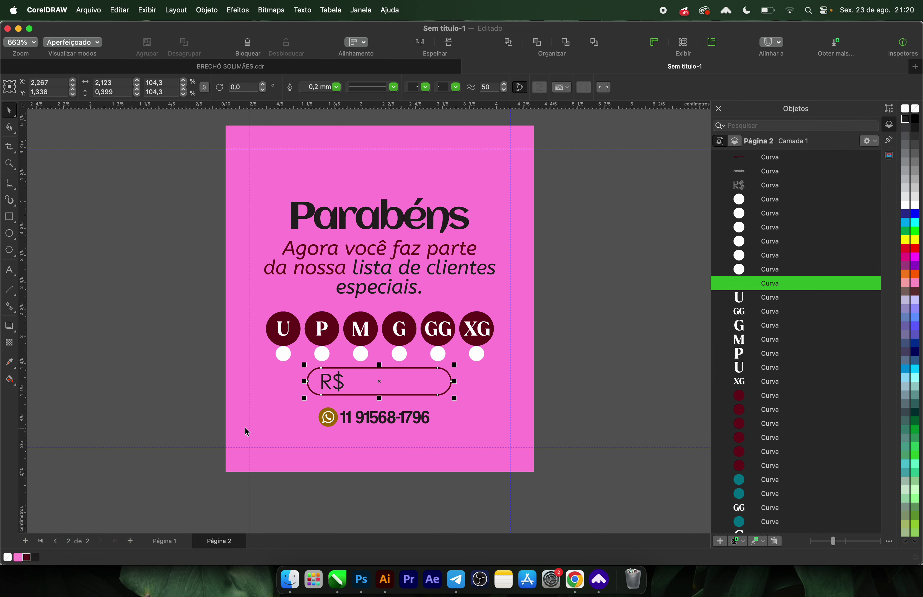
{"action": "left_click", "coordinate": [329, 386]}
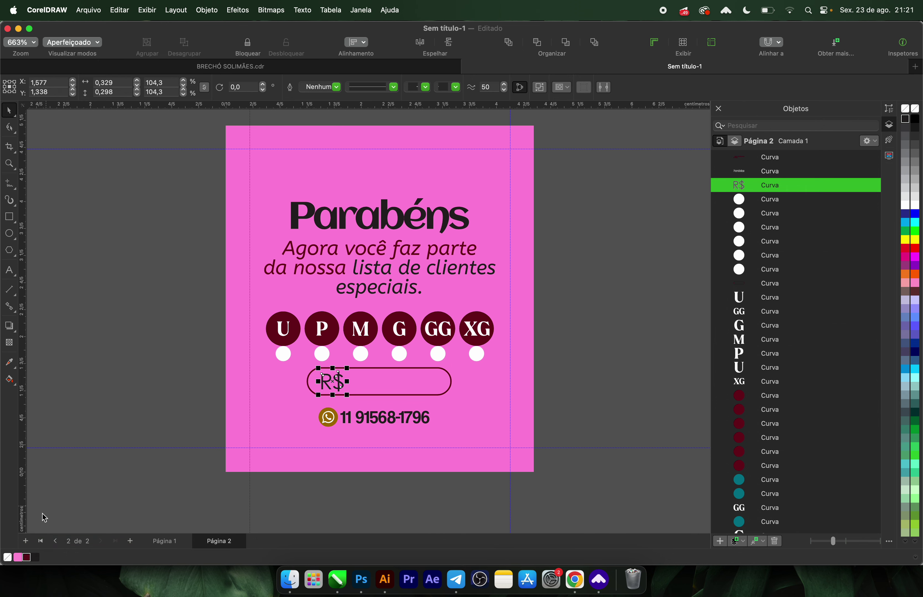
{"action": "left_click", "coordinate": [28, 558]}
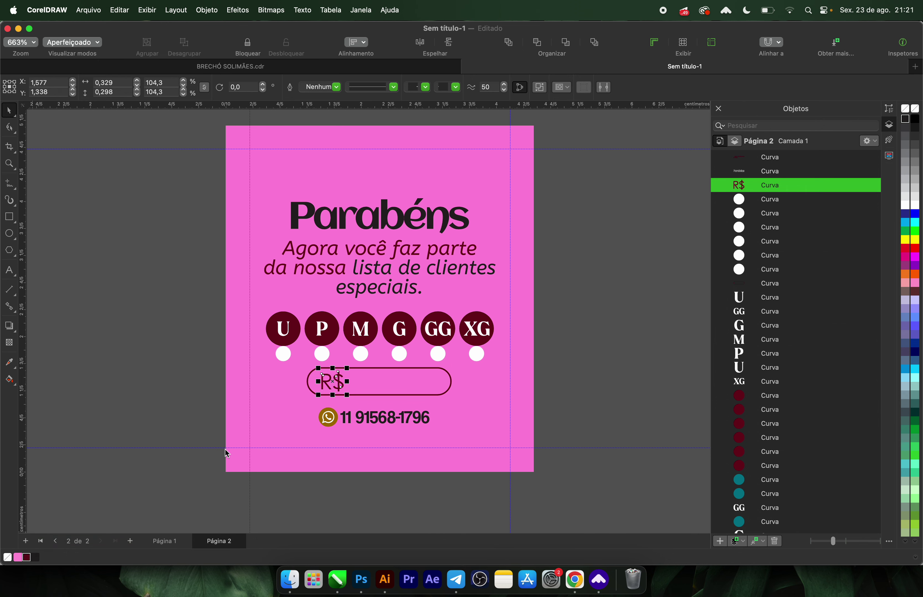
{"action": "left_click", "coordinate": [328, 424]}
{"action": "left_click", "coordinate": [29, 558]}
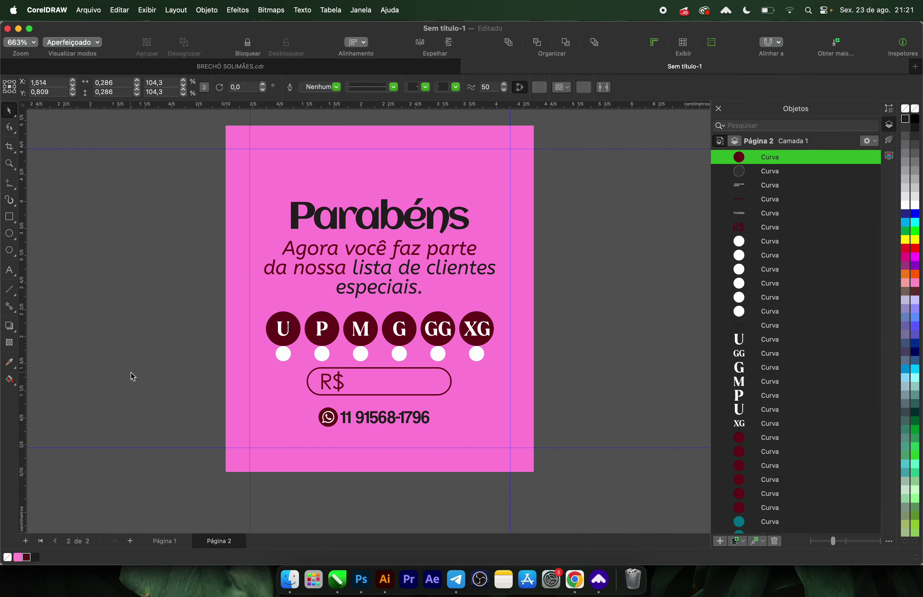
{"action": "left_click", "coordinate": [219, 422]}
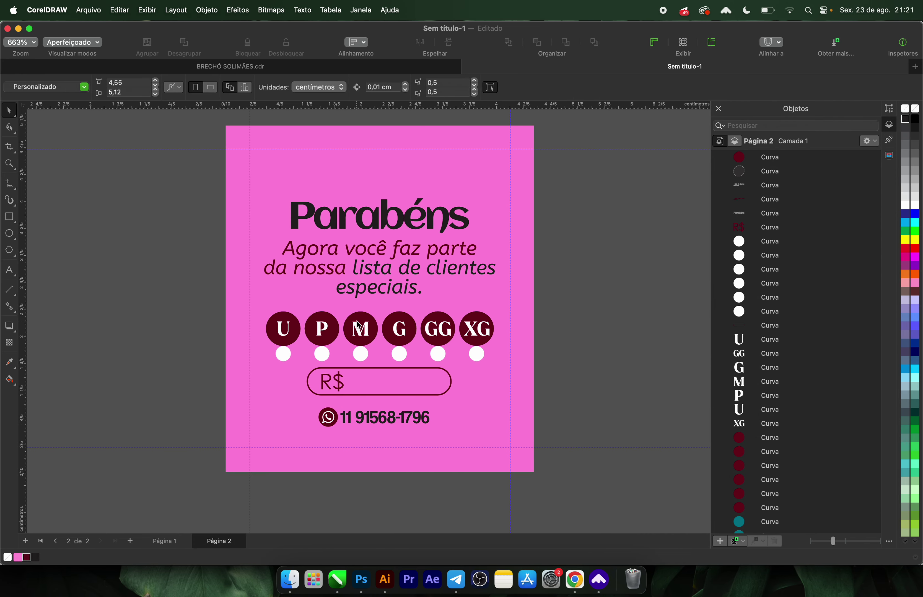
{"action": "key", "text": "ctrl+Left"}
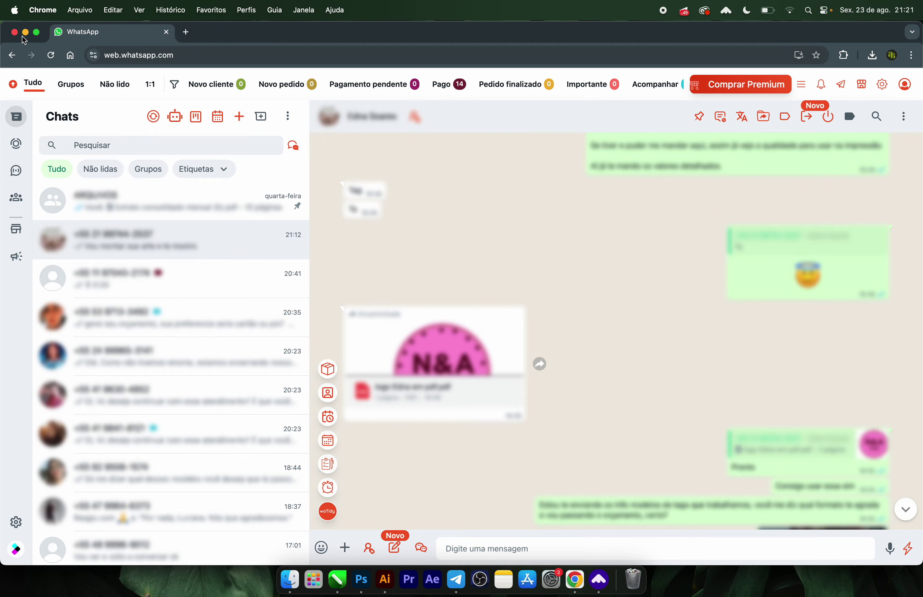
Step: Minimize WhatsApp Web, open the client's desktop folder and the Cópia_de_segurança_de_tag_45x5.cdr backup
{"action": "left_click", "coordinate": [25, 32]}
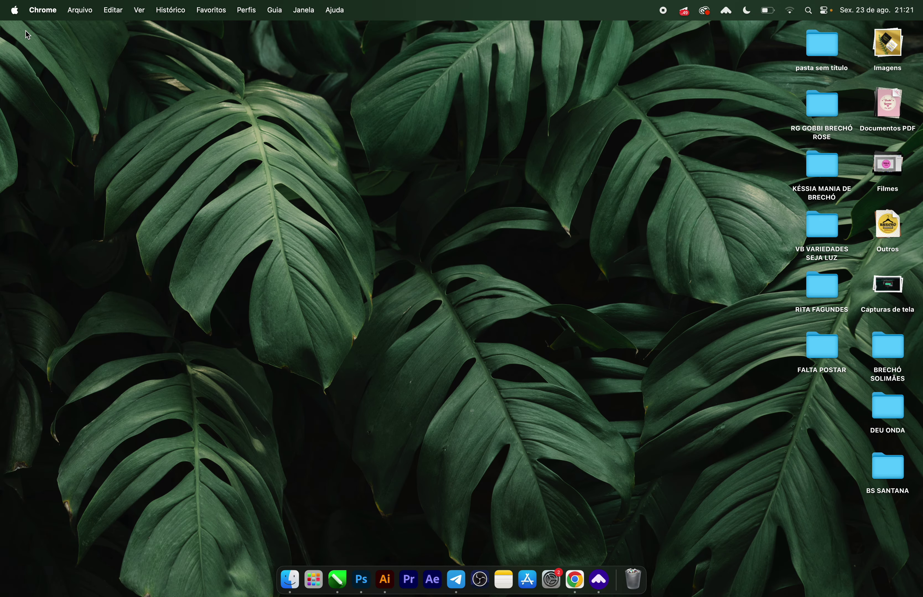
{"action": "double_click", "coordinate": [819, 160]}
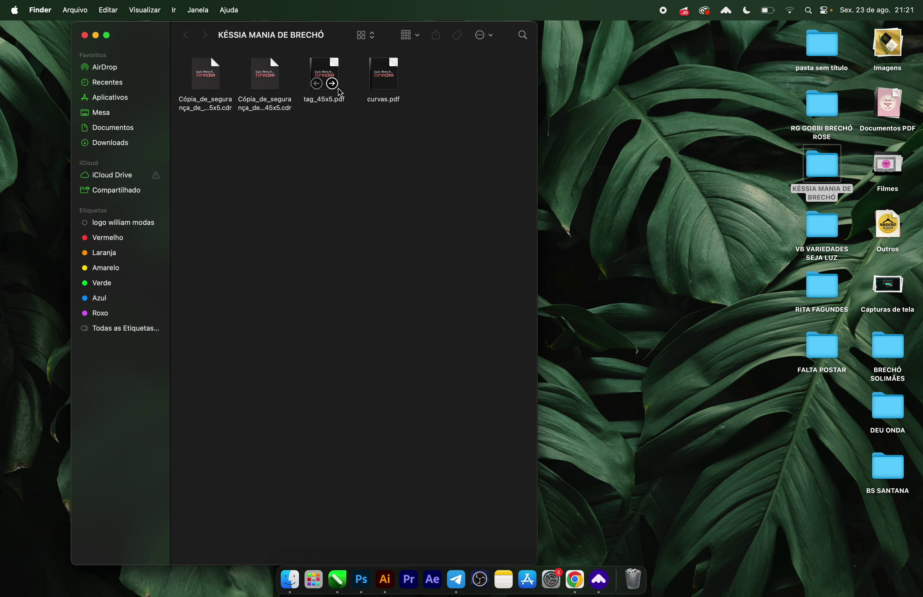
{"action": "double_click", "coordinate": [269, 78]}
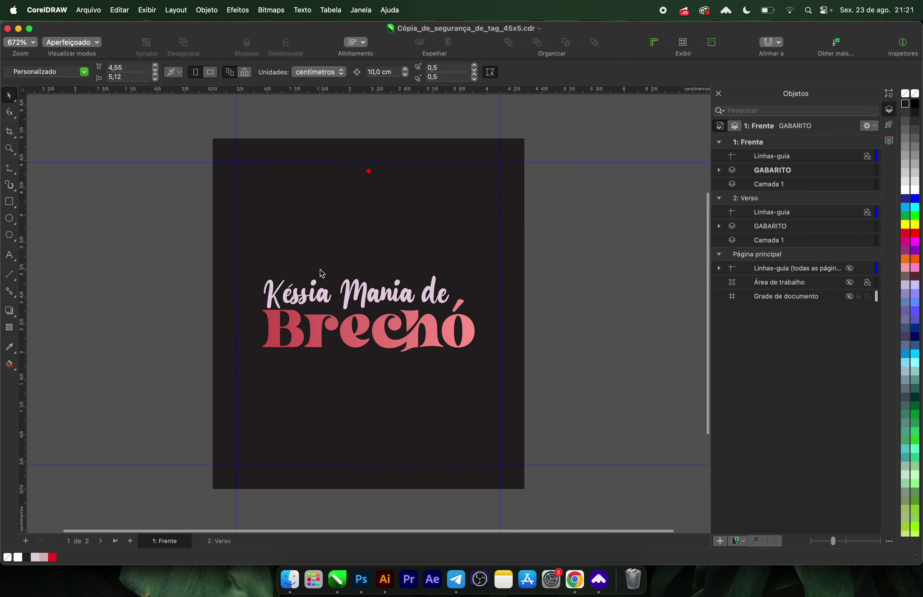
Step: Copy the phone and Instagram contact group from the backup's Verso page, close it, and return to the pink tag
{"action": "left_click", "coordinate": [220, 542]}
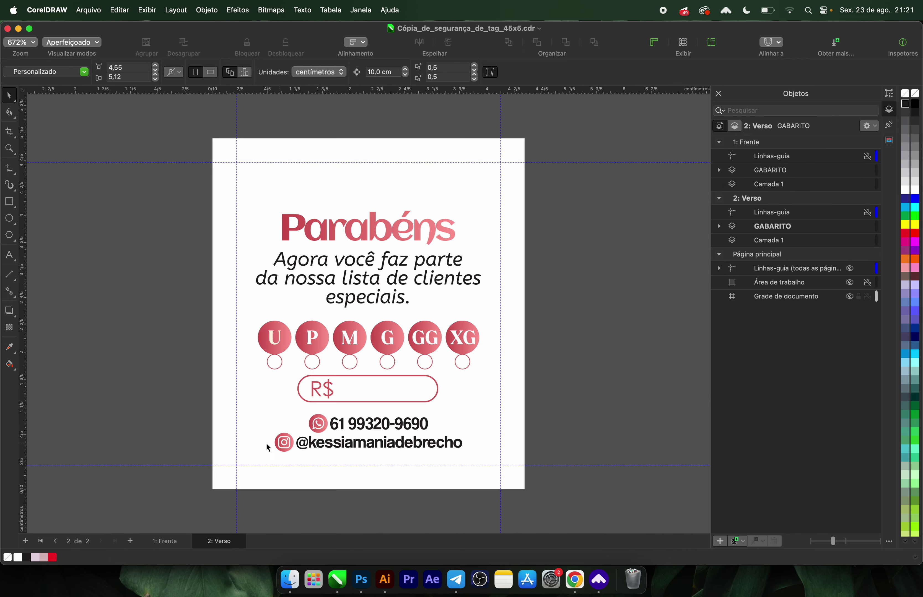
{"action": "left_click_drag", "start_coordinate": [199, 424], "coordinate": [210, 428]}
{"action": "left_click", "coordinate": [288, 445]}
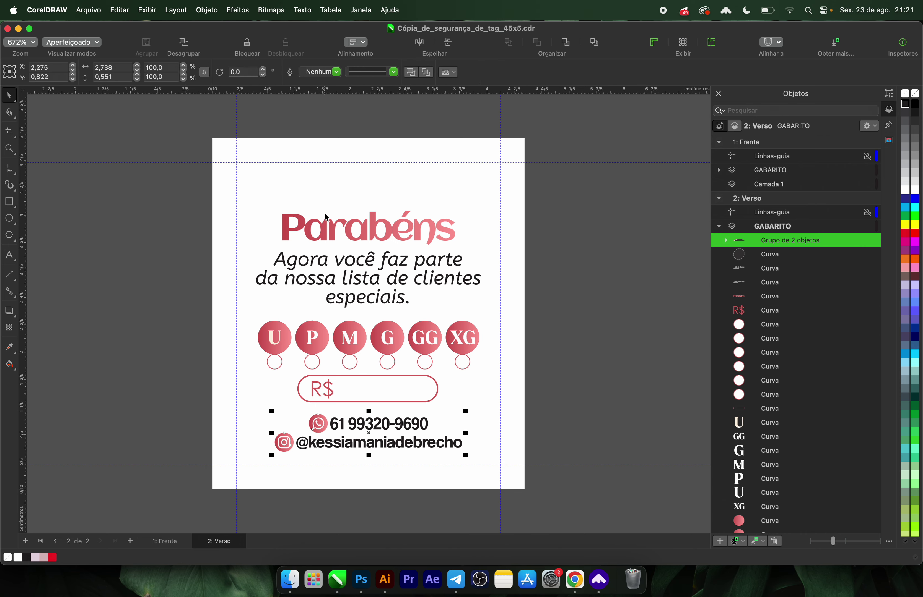
{"action": "key", "text": "super+w"}
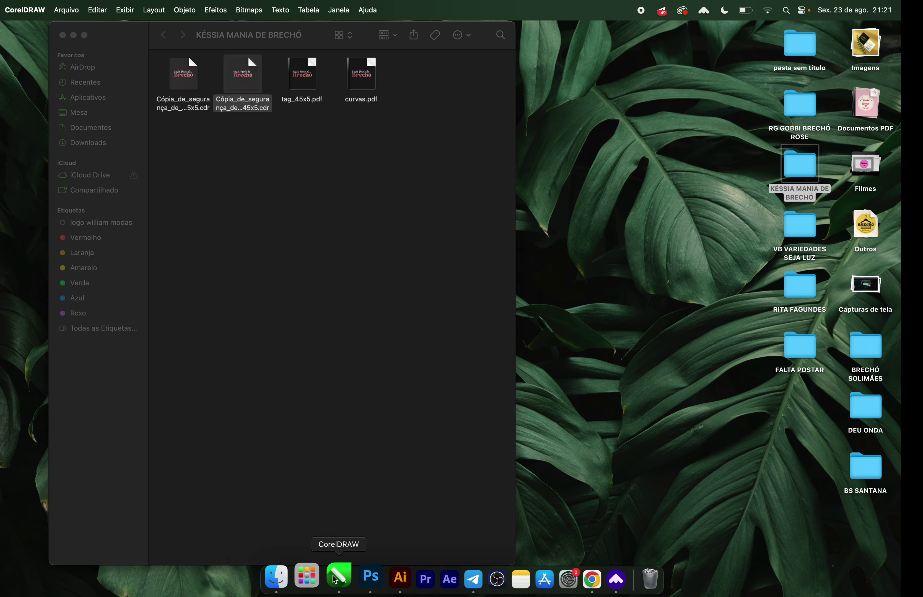
{"action": "left_click", "coordinate": [335, 579]}
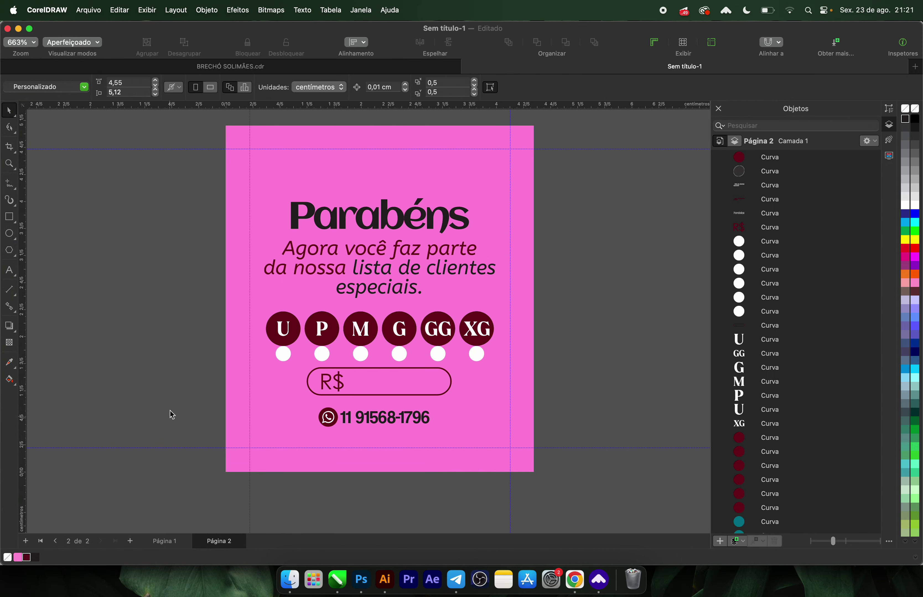
Step: Paste the copied contact block onto the pink tag, ungroup it and delete the duplicate phone line
{"action": "key", "text": "super+v"}
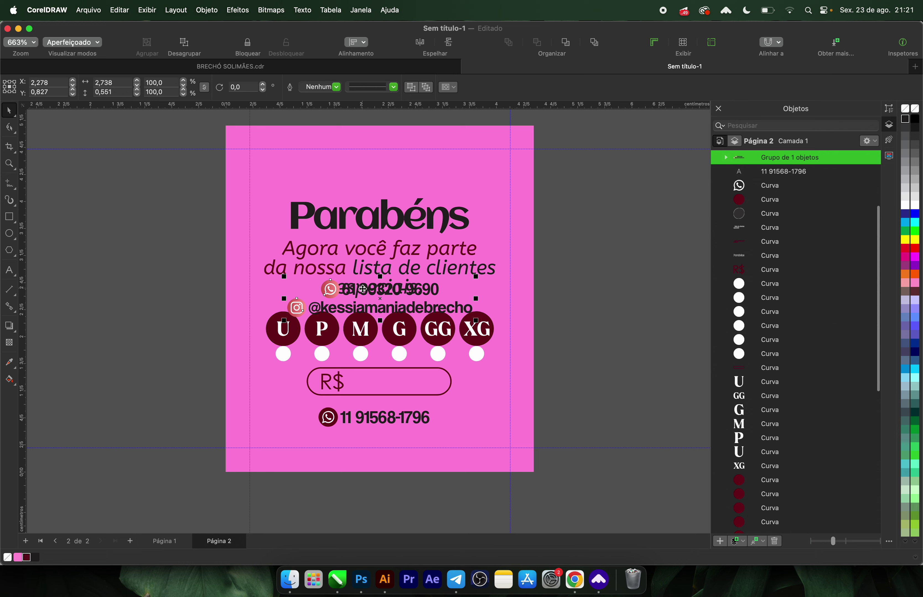
{"action": "left_click_drag", "start_coordinate": [362, 289], "coordinate": [170, 415]}
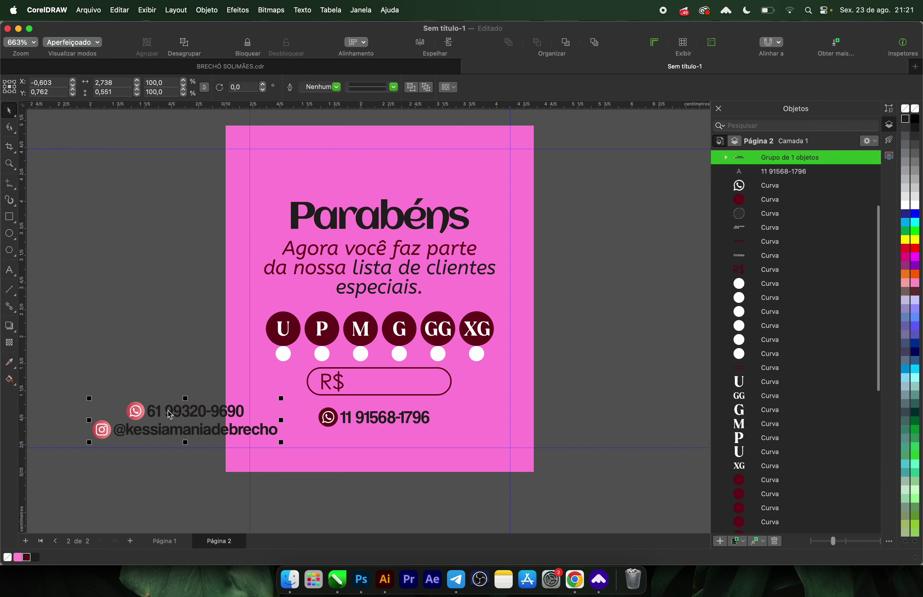
{"action": "left_click_drag", "start_coordinate": [79, 380], "coordinate": [272, 428]}
{"action": "left_click", "coordinate": [242, 414]}
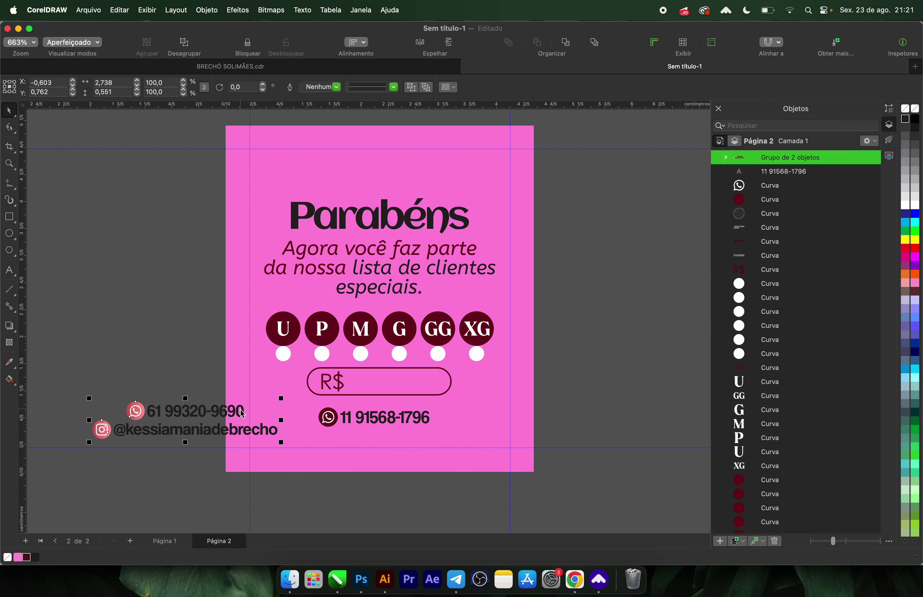
{"action": "key", "text": "super+u"}
{"action": "left_click", "coordinate": [193, 354]}
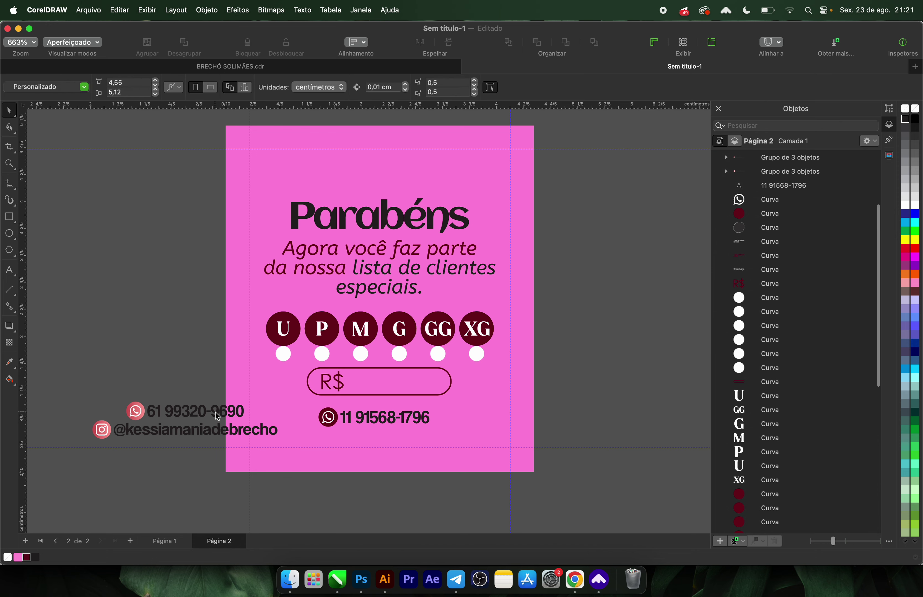
{"action": "left_click", "coordinate": [217, 417]}
{"action": "key", "text": "Delete"}
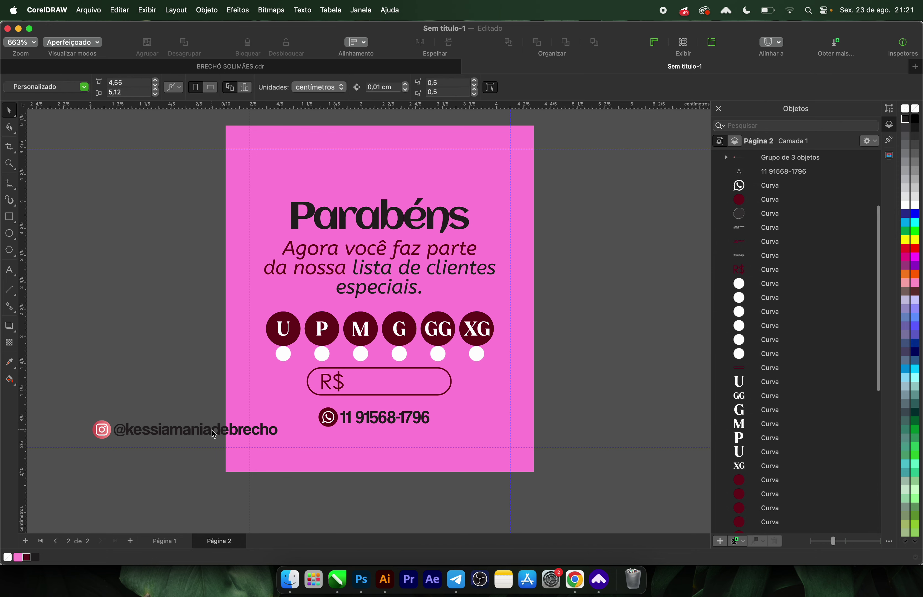
Step: Group the WhatsApp icon, phone number and Instagram line, centre them horizontally on the page, then ungroup
{"action": "left_click", "coordinate": [213, 433]}
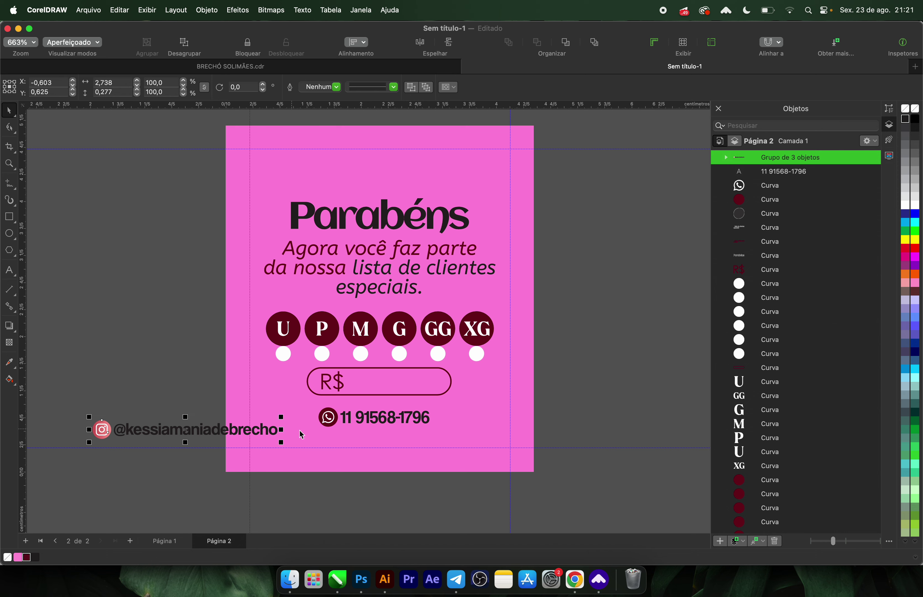
{"action": "left_click", "coordinate": [327, 424], "text": "shift"}
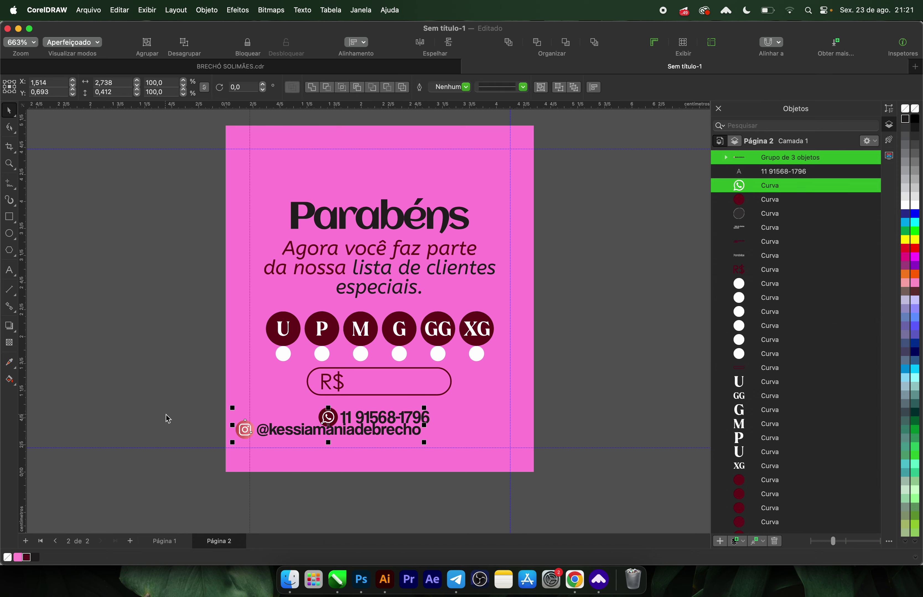
{"action": "left_click", "coordinate": [209, 415]}
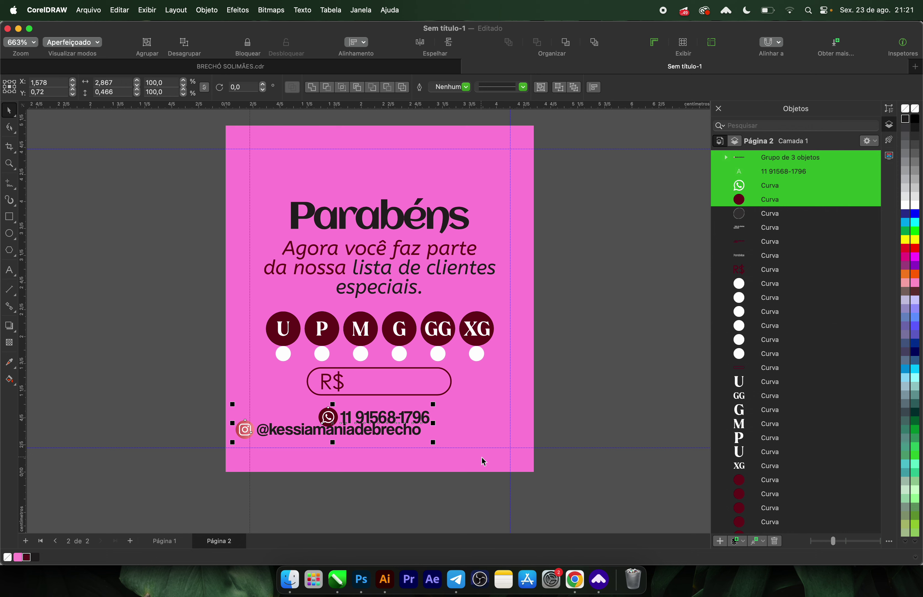
{"action": "left_click_drag", "start_coordinate": [206, 387], "coordinate": [439, 436]}
{"action": "key", "text": "super+g"}
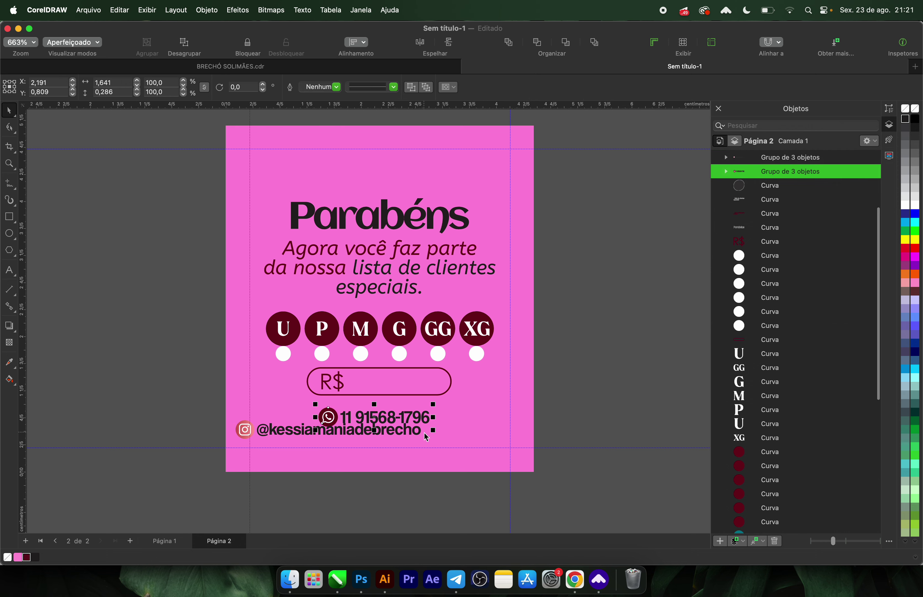
{"action": "left_click", "coordinate": [420, 434], "text": "shift"}
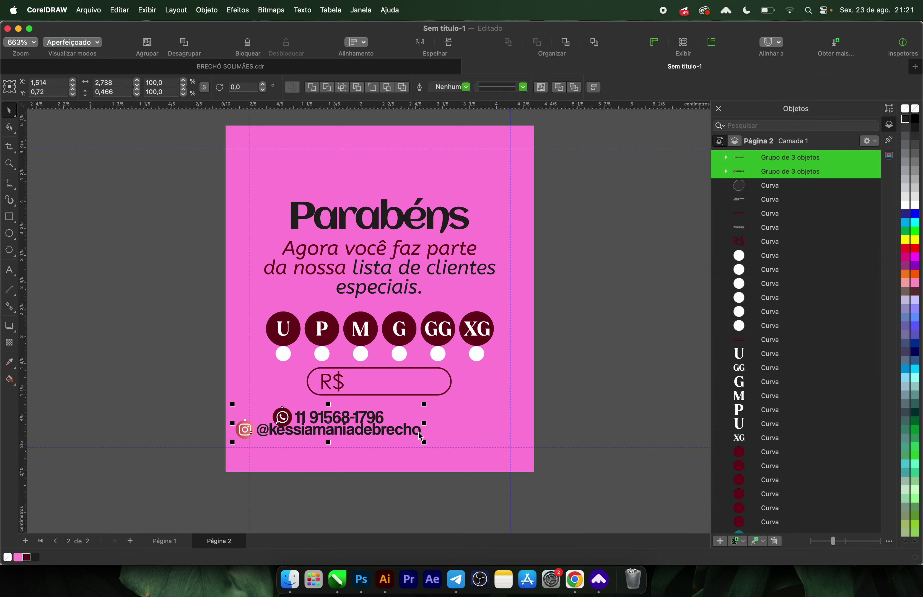
{"action": "key", "text": "super+g"}
{"action": "left_click", "coordinate": [454, 423], "text": "shift"}
{"action": "key", "text": "c"}
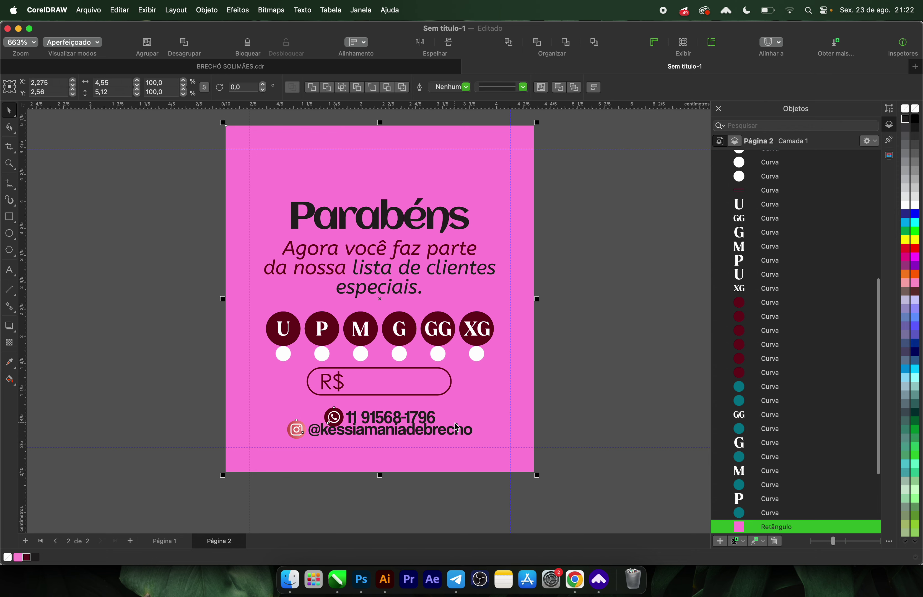
{"action": "left_click", "coordinate": [575, 414]}
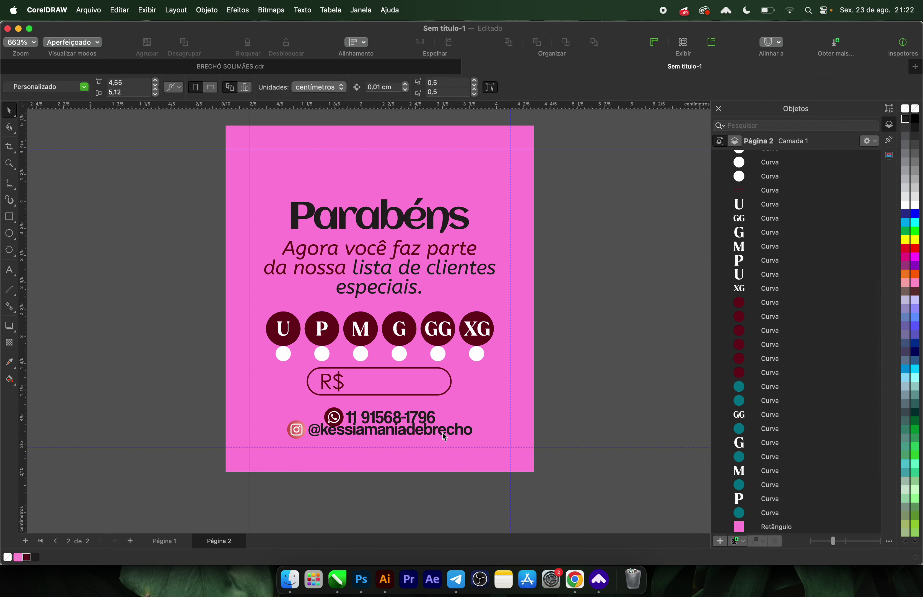
{"action": "left_click", "coordinate": [445, 437]}
{"action": "key", "text": "super+u"}
Step: Ungroup the Instagram line and fill its icon circle with dark maroon
{"action": "key", "text": "Escape"}
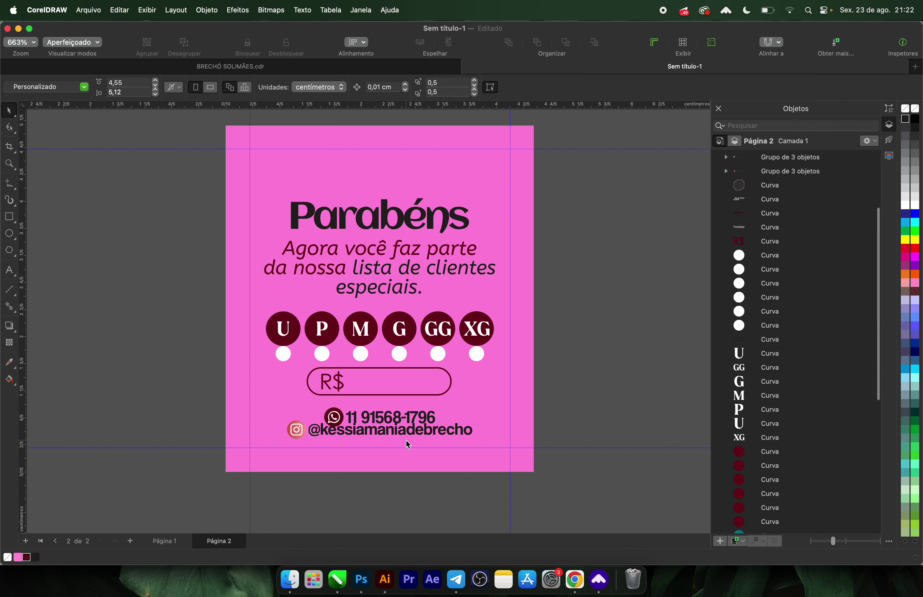
{"action": "scroll", "coordinate": [405, 441], "scroll_direction": "up", "scroll_amount": 3}
{"action": "scroll", "coordinate": [403, 440], "scroll_direction": "up", "scroll_amount": 2}
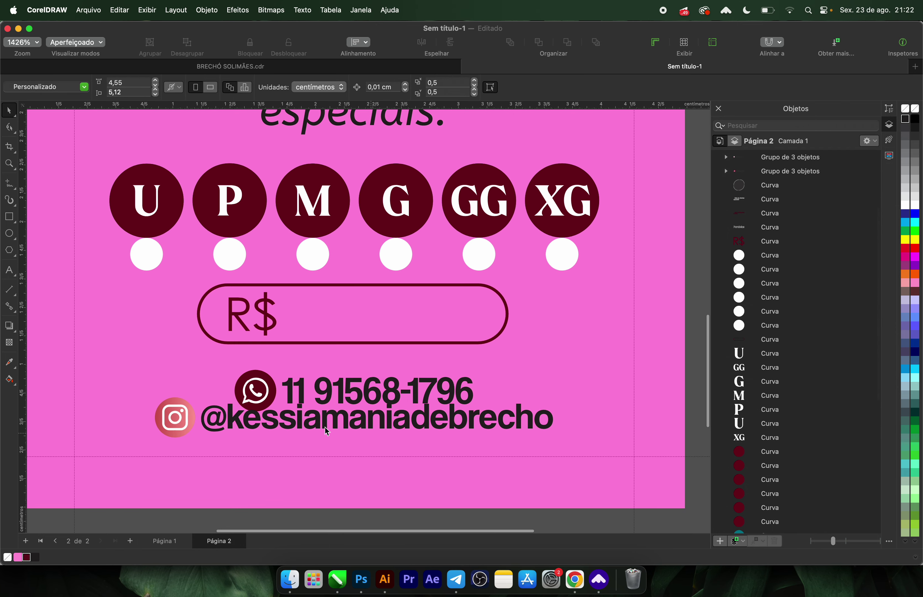
{"action": "left_click", "coordinate": [194, 423]}
{"action": "key", "text": "super+u"}
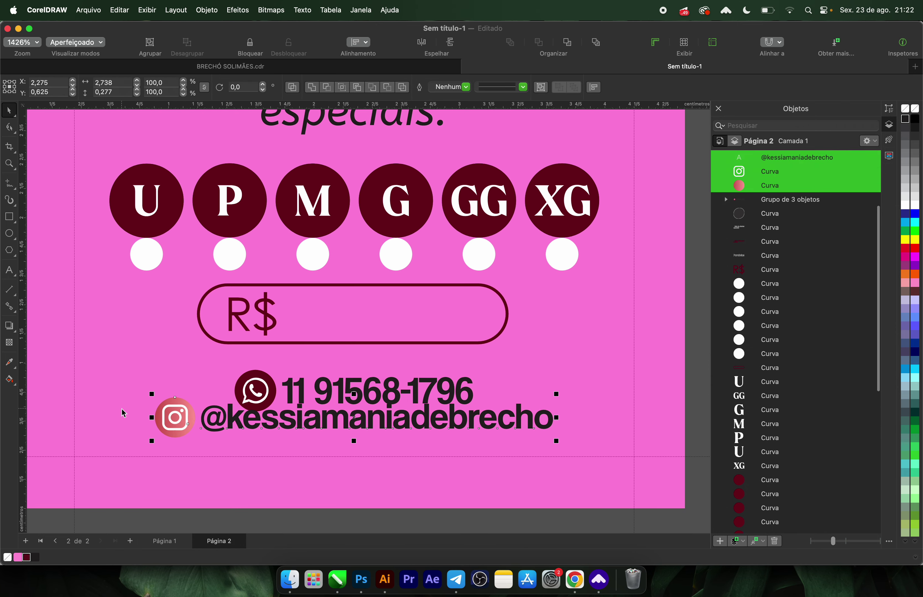
{"action": "left_click", "coordinate": [124, 412]}
{"action": "left_click", "coordinate": [160, 420]}
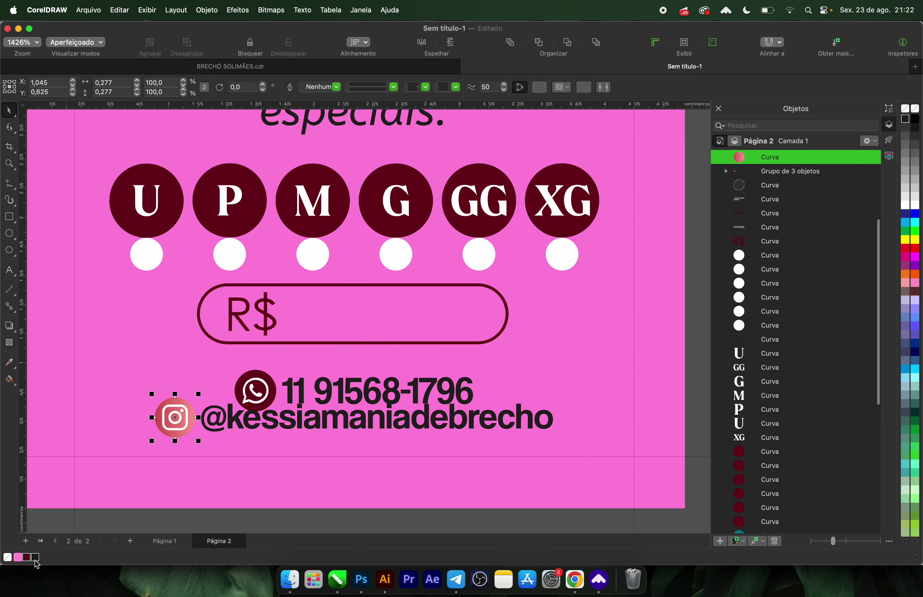
{"action": "left_click", "coordinate": [27, 558]}
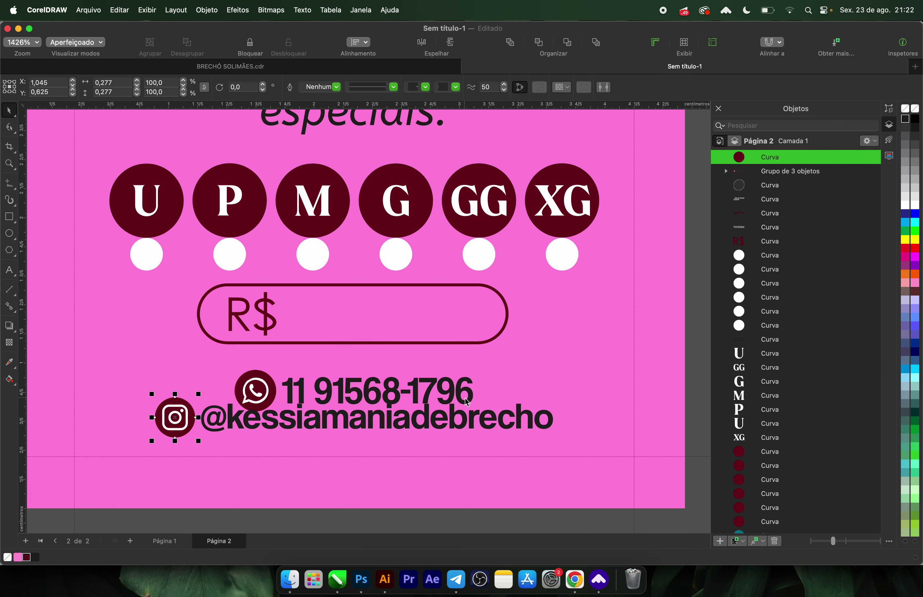
Step: Move the Instagram icon and handle slightly lower beneath the phone line
{"action": "scroll", "coordinate": [467, 402], "scroll_direction": "down", "scroll_amount": 2}
{"action": "left_click", "coordinate": [666, 404]}
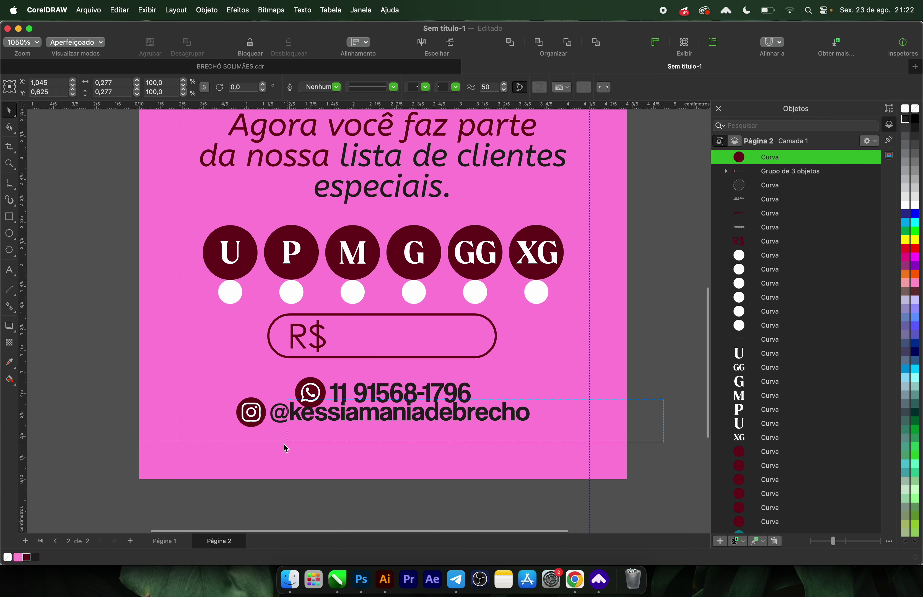
{"action": "left_click_drag", "start_coordinate": [284, 444], "coordinate": [215, 447]}
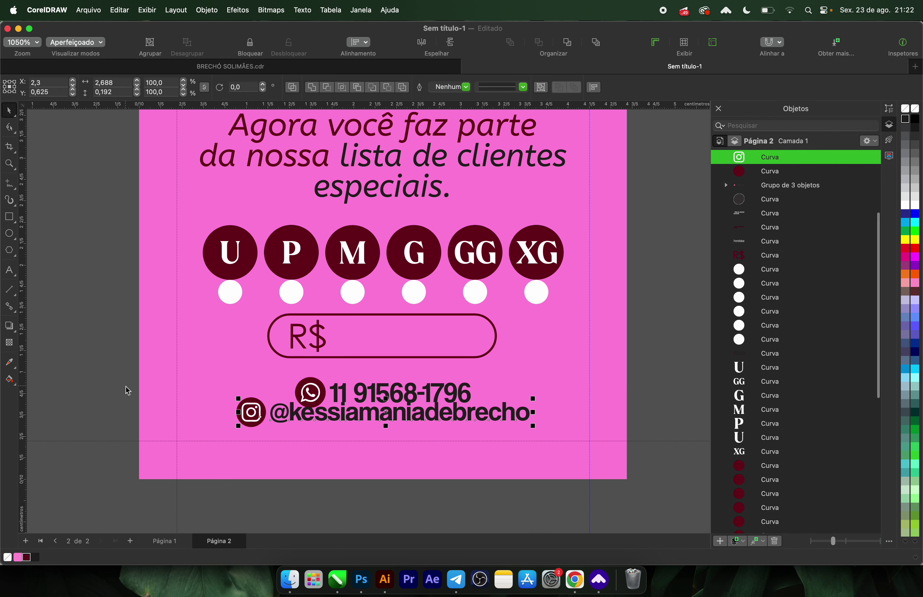
{"action": "left_click_drag", "start_coordinate": [584, 452], "coordinate": [231, 390]}
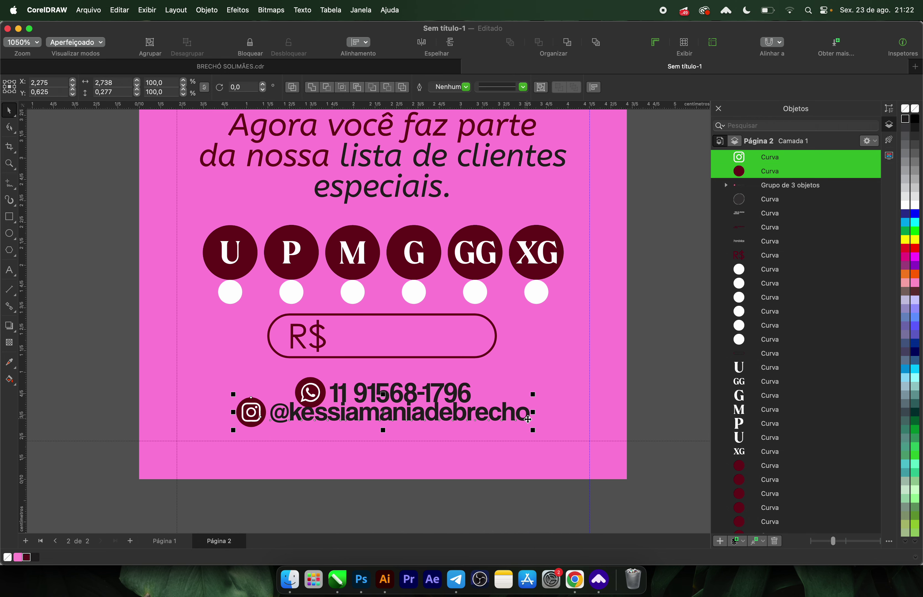
{"action": "left_click_drag", "start_coordinate": [527, 419], "coordinate": [528, 428]}
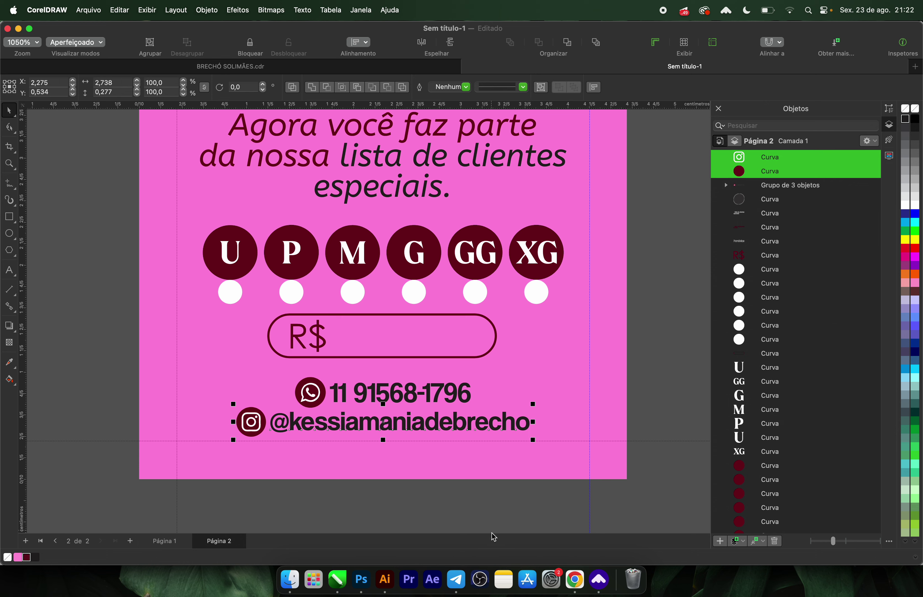
{"action": "left_click", "coordinate": [654, 427]}
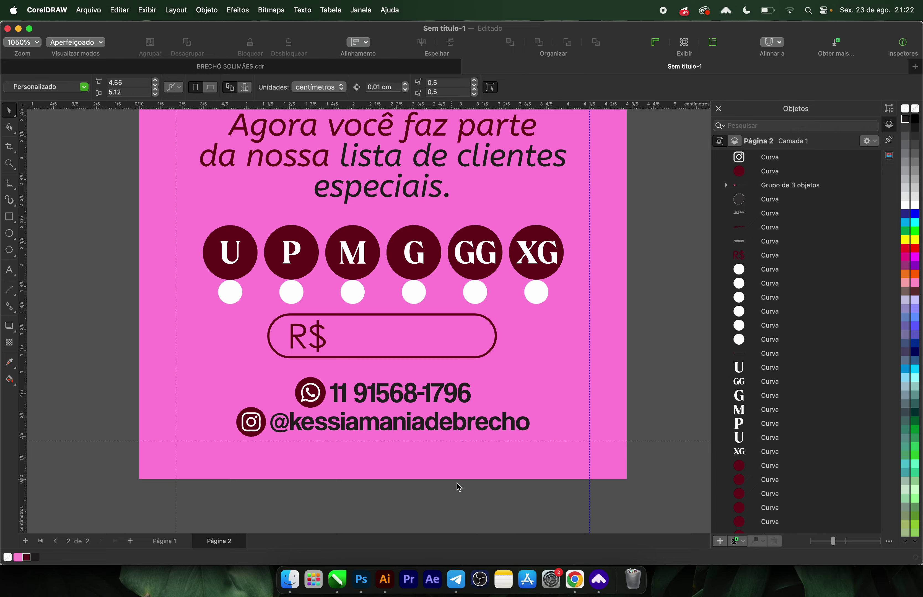
Step: Copy the client's phone number from their WhatsApp contact details and open the ARQUIVOS chat
{"action": "left_click", "coordinate": [575, 579]}
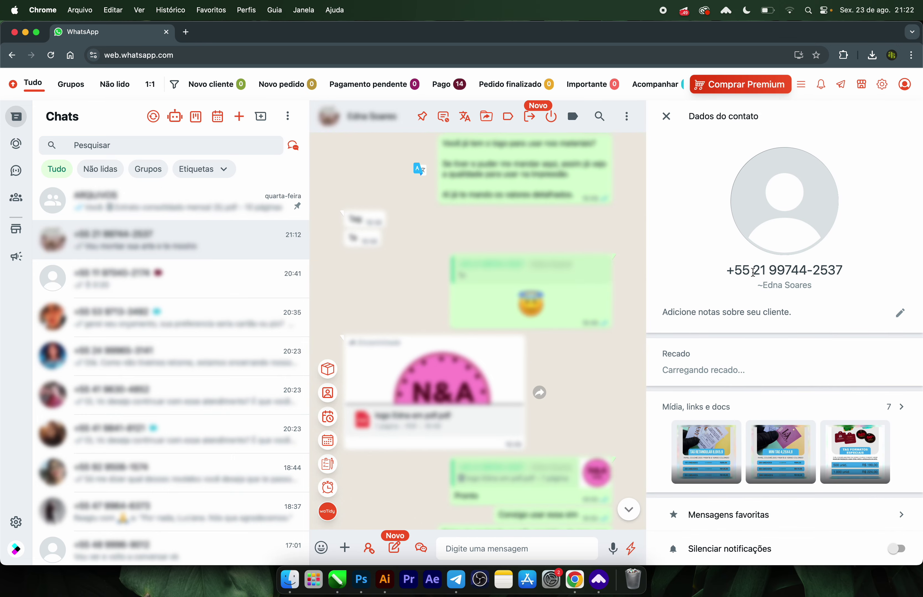
{"action": "left_click_drag", "start_coordinate": [754, 270], "coordinate": [854, 277]}
{"action": "key", "text": "ctrl+c"}
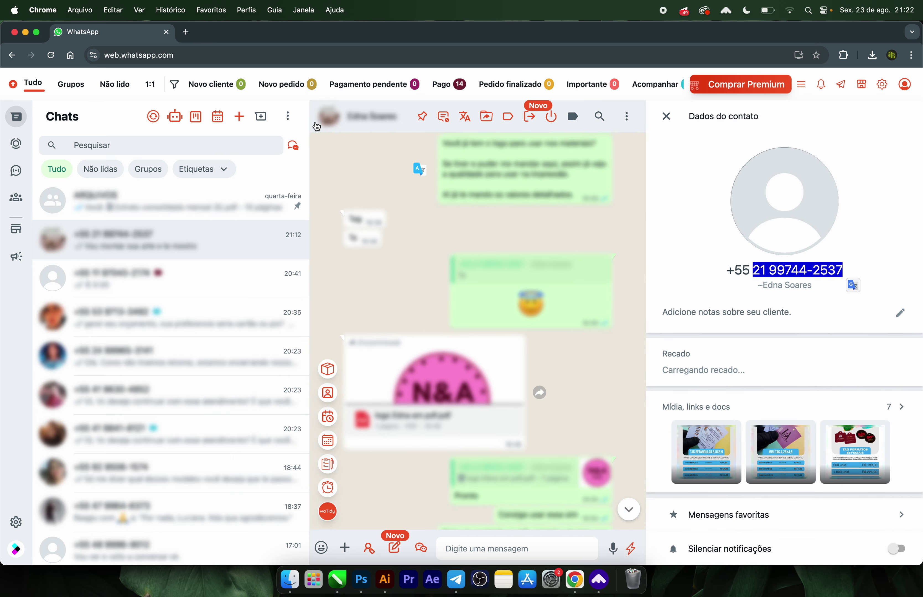
{"action": "left_click", "coordinate": [136, 213]}
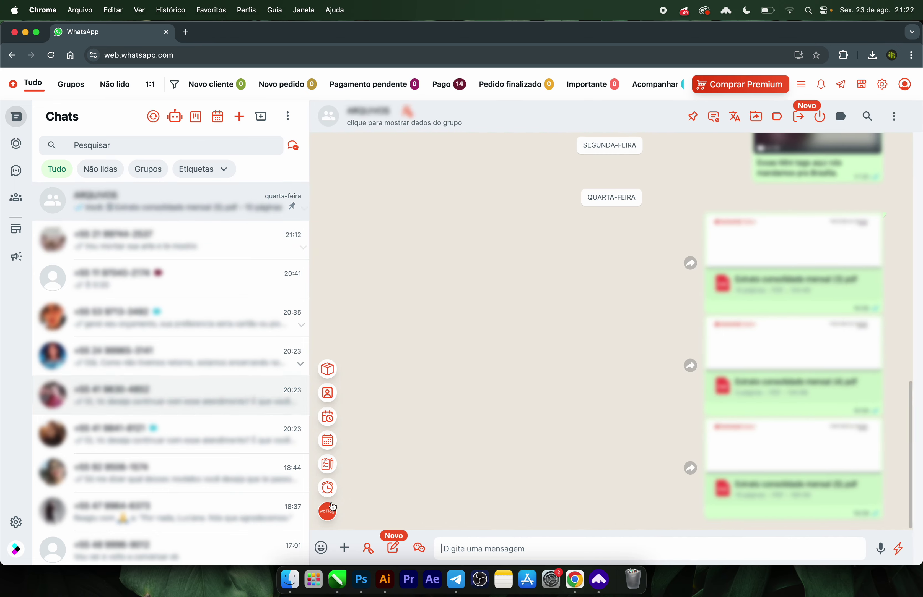
Step: Replace the tag's phone number text with the client's copied number
{"action": "left_click", "coordinate": [337, 580]}
{"action": "left_click", "coordinate": [381, 404]}
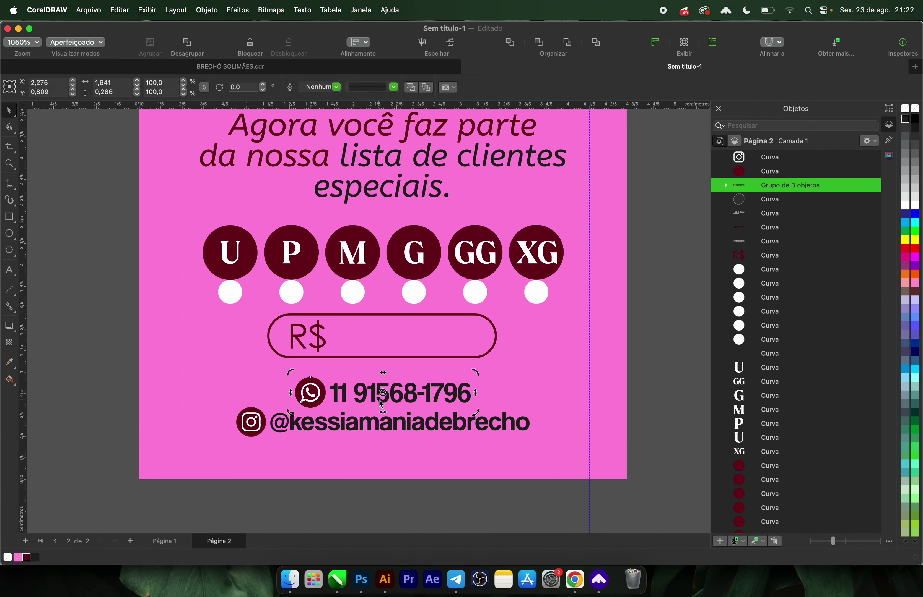
{"action": "left_click", "coordinate": [511, 400]}
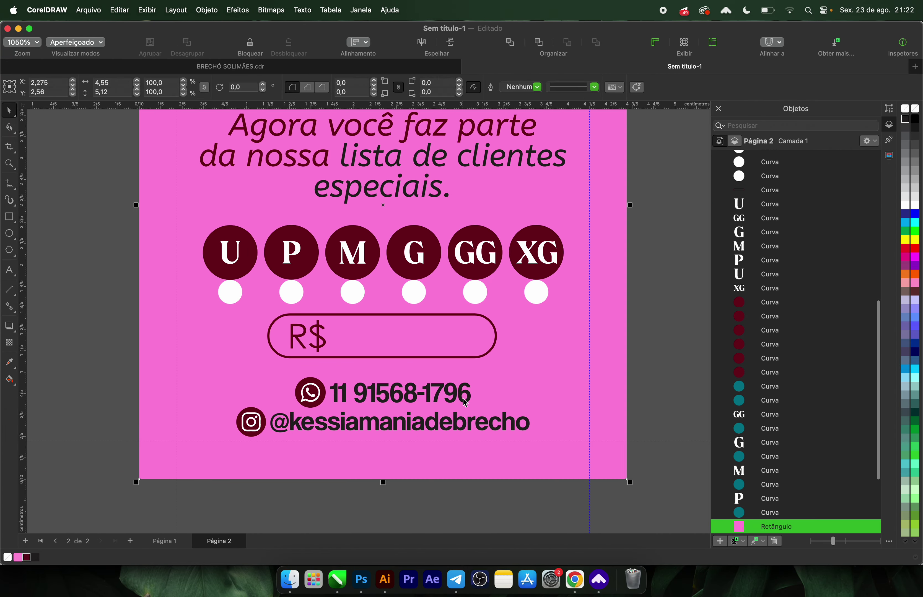
{"action": "double_click", "coordinate": [463, 396]}
{"action": "key", "text": "ctrl+a"}
{"action": "key", "text": "ctrl+v"}
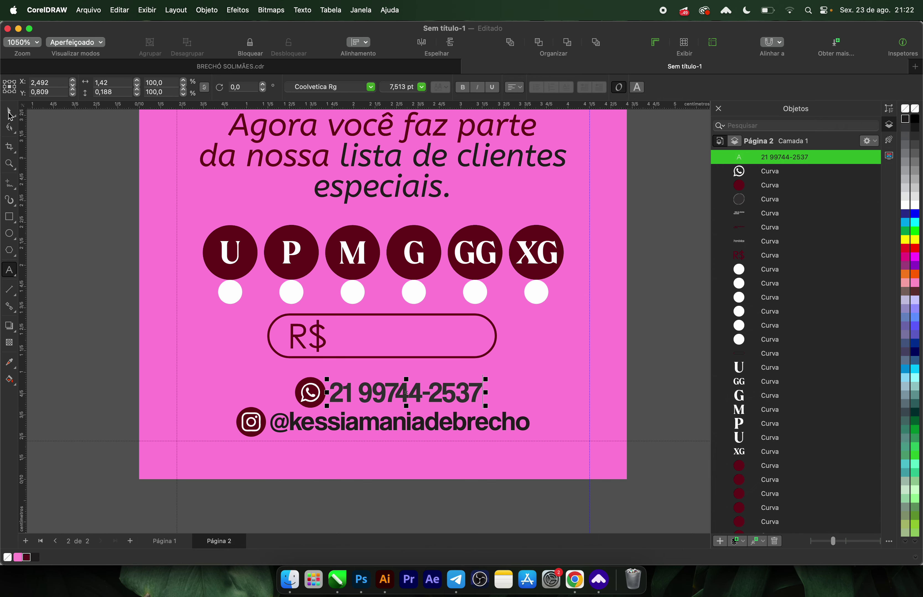
{"action": "left_click", "coordinate": [14, 112]}
{"action": "left_click", "coordinate": [218, 321]}
Step: Colour the three-line welcome text and the Parabéns heading dark maroon
{"action": "scroll", "coordinate": [218, 321], "scroll_direction": "down", "scroll_amount": 2}
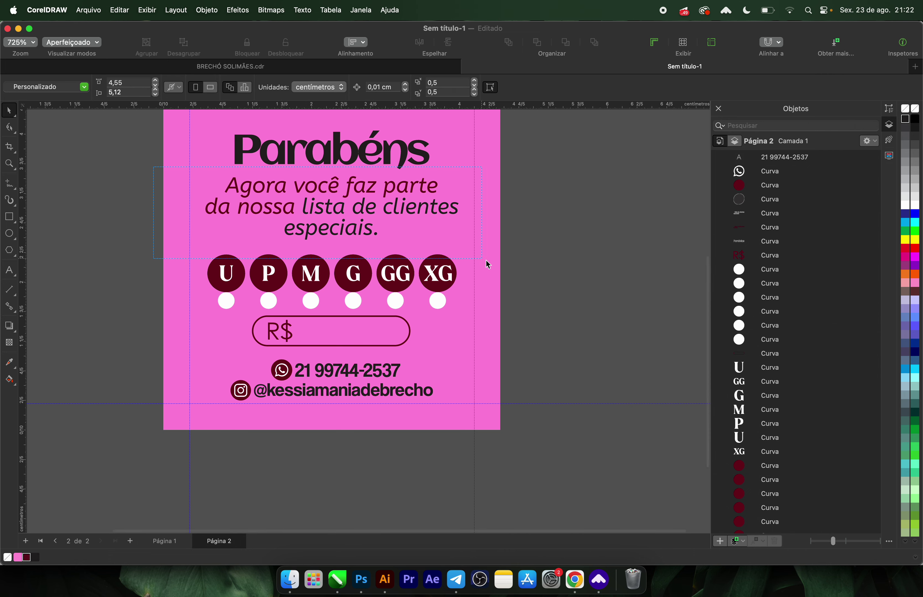
{"action": "left_click_drag", "start_coordinate": [156, 171], "coordinate": [495, 267]}
{"action": "left_click", "coordinate": [27, 558]}
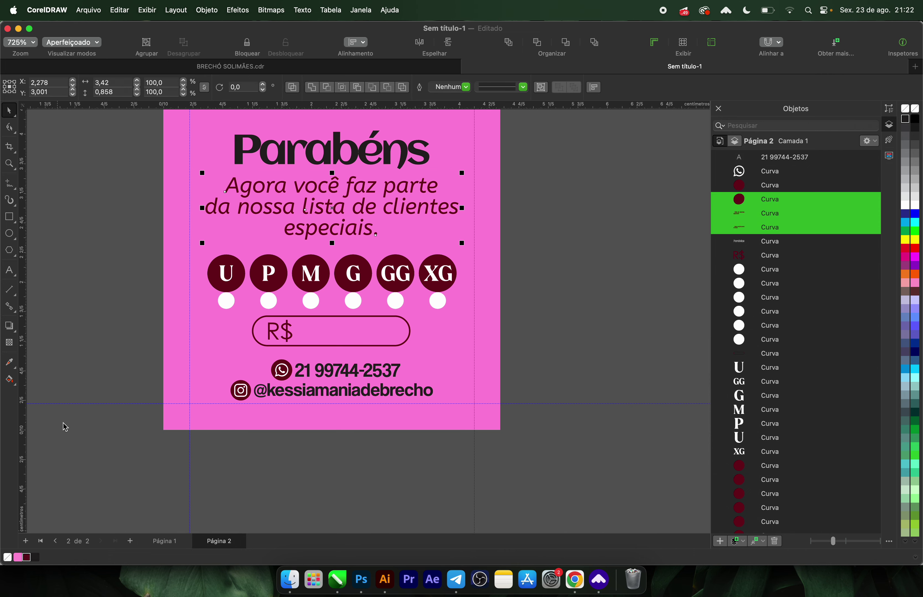
{"action": "left_click", "coordinate": [76, 375]}
{"action": "scroll", "coordinate": [76, 375], "scroll_direction": "up", "scroll_amount": 3}
{"action": "scroll", "coordinate": [77, 375], "scroll_direction": "left", "scroll_amount": 2}
{"action": "scroll", "coordinate": [76, 375], "scroll_direction": "down", "scroll_amount": 1}
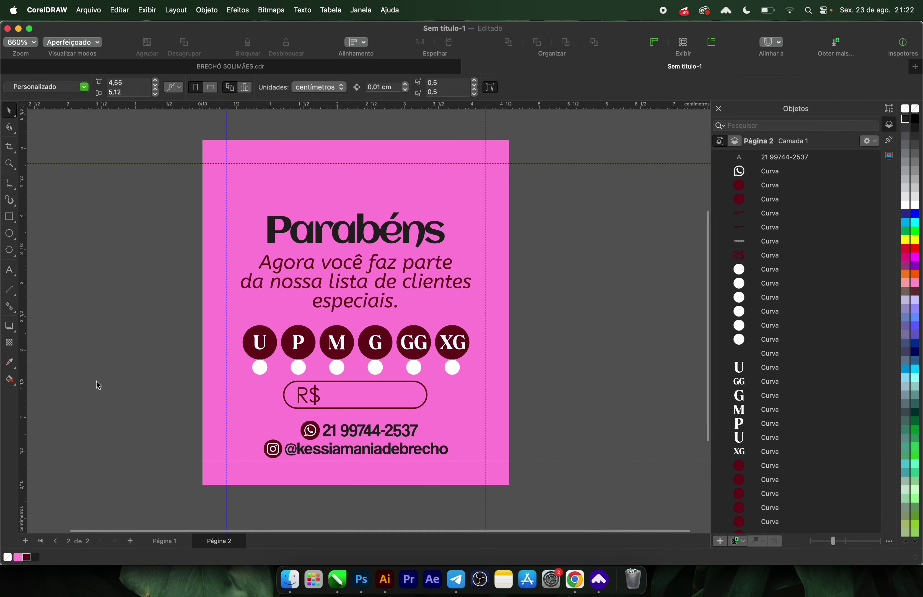
{"action": "left_click", "coordinate": [273, 244]}
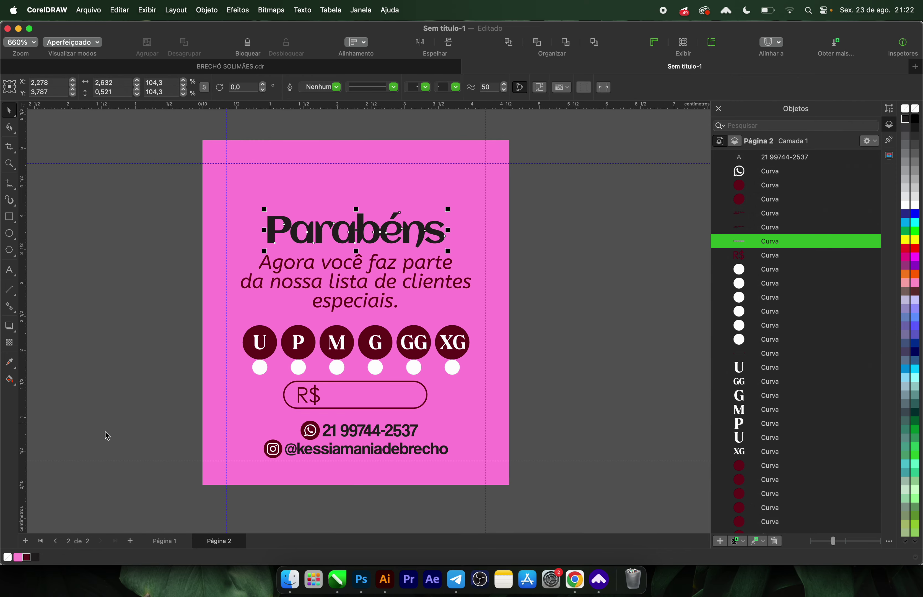
{"action": "left_click", "coordinate": [127, 321]}
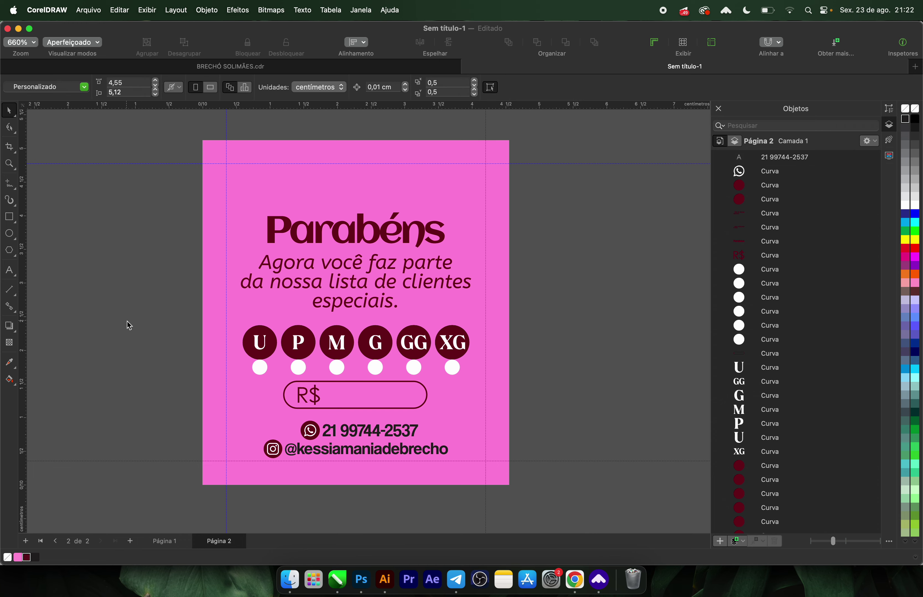
Step: Export the tag to the Desktop as 2.pdf, accepting the PDF/X-1a:2001 settings
{"action": "key", "text": "super+e"}
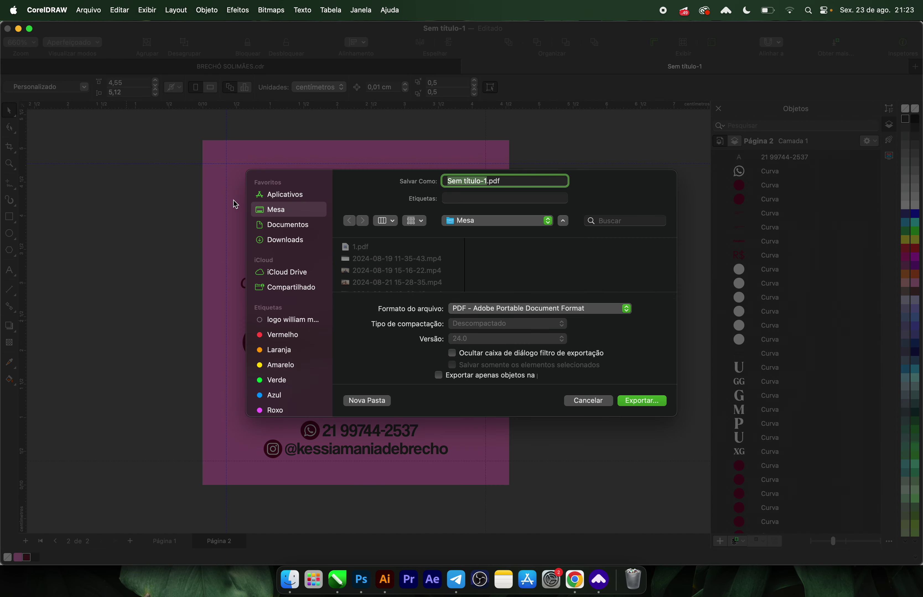
{"action": "type", "text": "2"}
{"action": "left_click", "coordinate": [627, 404]}
{"action": "left_click", "coordinate": [602, 416]}
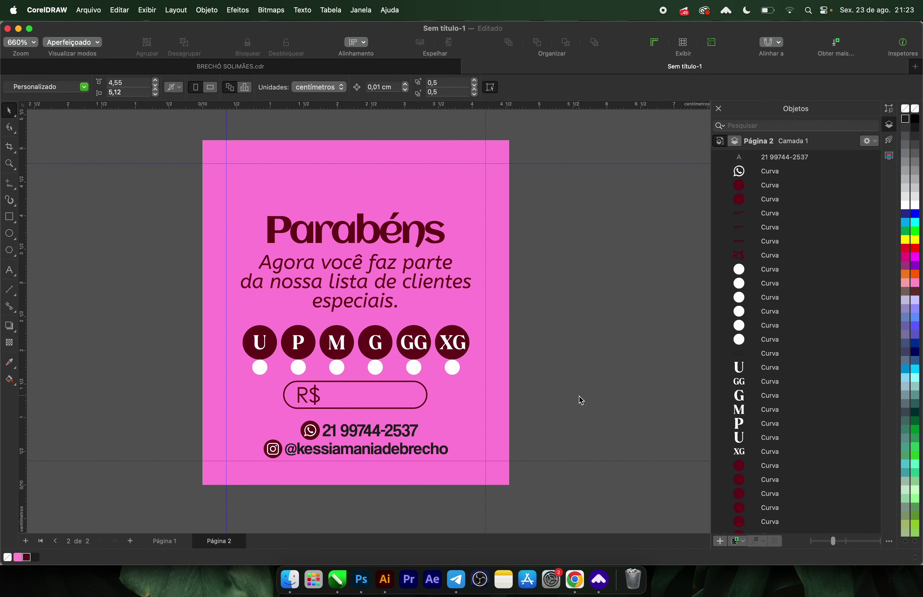
Step: Open the MINI TAG mockup from recent files and delete the FRENTE smart object's old artwork layers
{"action": "left_click", "coordinate": [368, 585]}
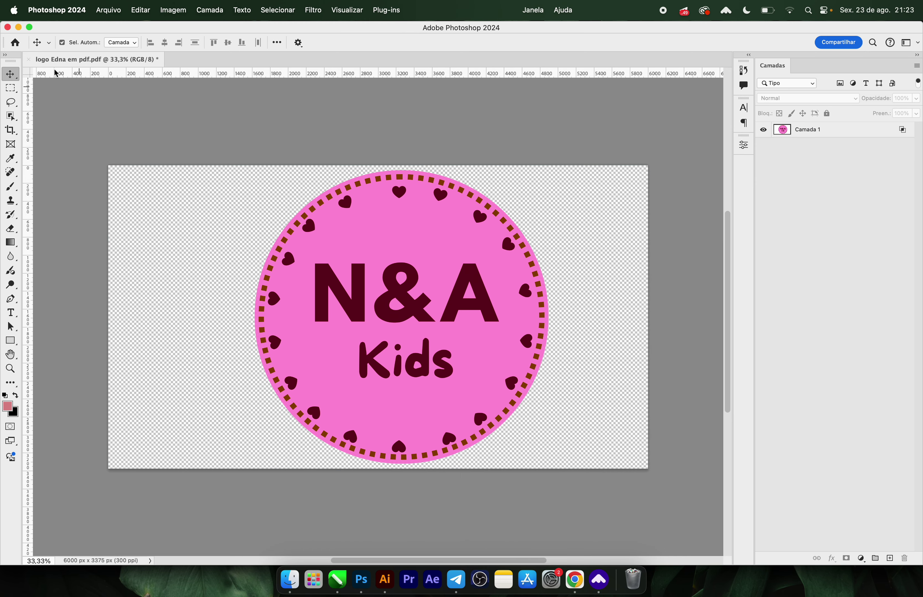
{"action": "left_click", "coordinate": [15, 43]}
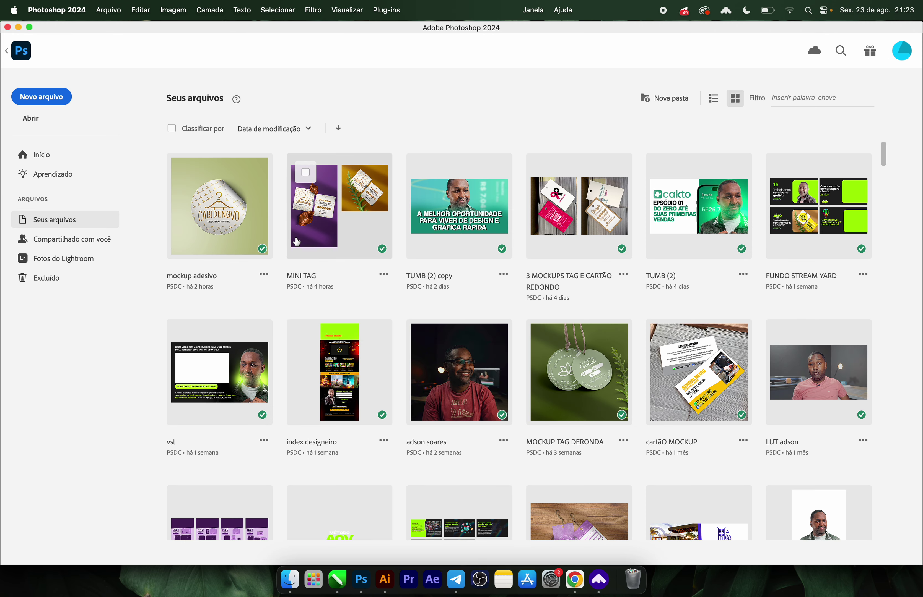
{"action": "left_click", "coordinate": [296, 241]}
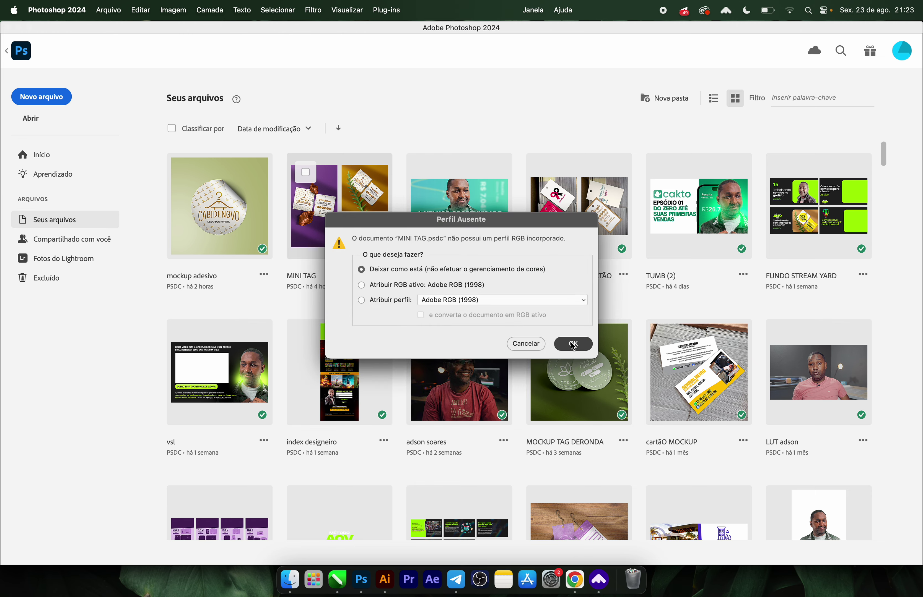
{"action": "left_click", "coordinate": [571, 344]}
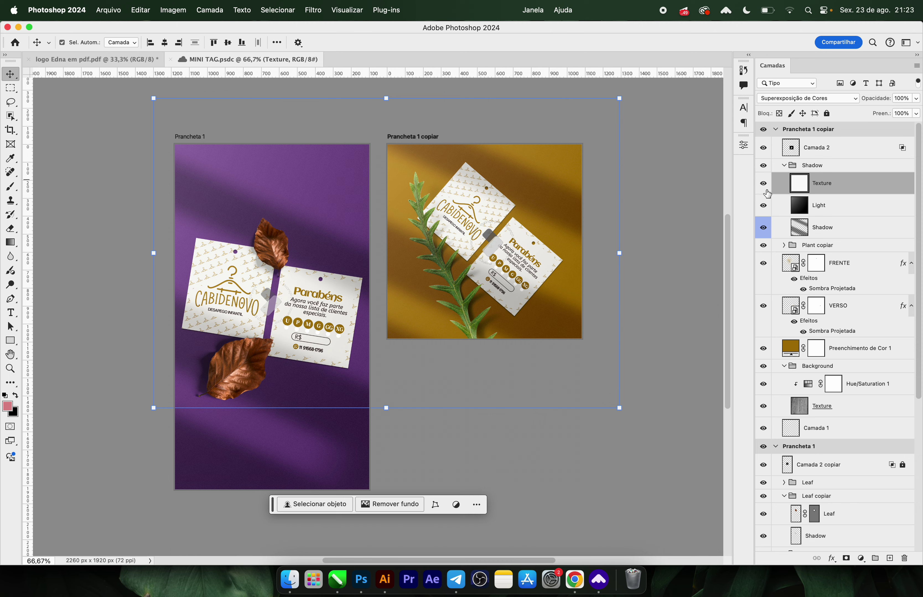
{"action": "double_click", "coordinate": [793, 268]}
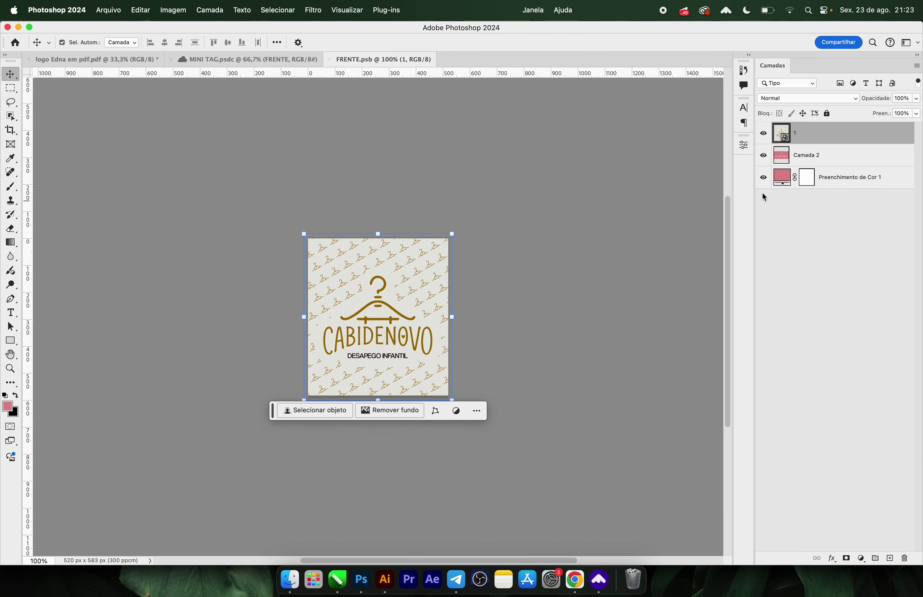
{"action": "key", "text": "BackSpace"}
{"action": "key", "text": "BackSpace"}
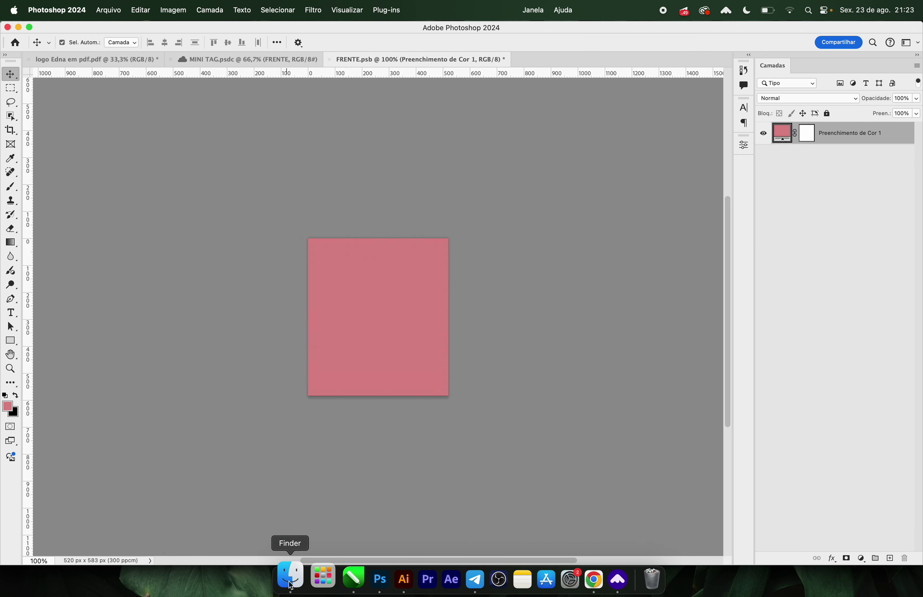
Step: Place page 1 of 2.pdf into FRENTE.psb, scale it to fill the tag, save and close
{"action": "left_click", "coordinate": [290, 581]}
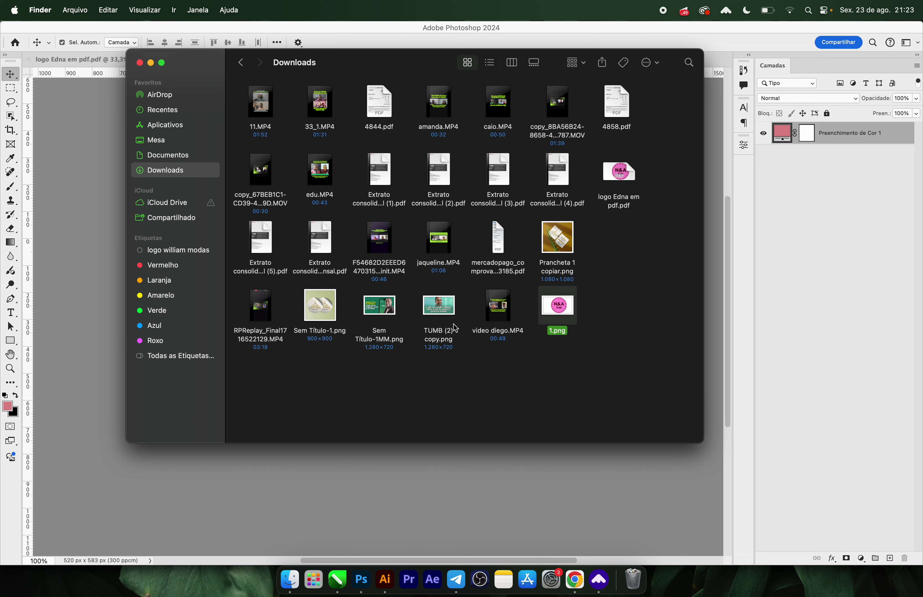
{"action": "left_click", "coordinate": [172, 142]}
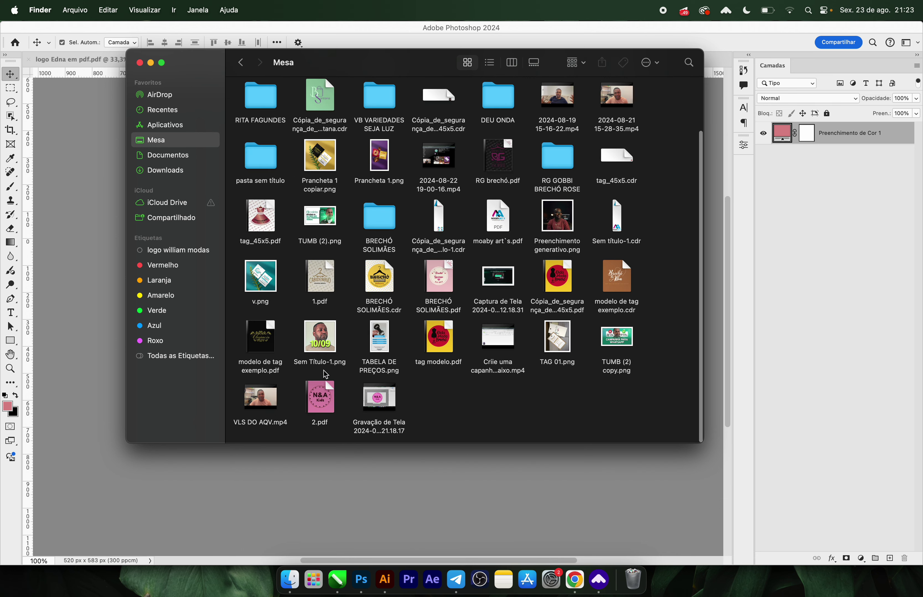
{"action": "left_click_drag", "start_coordinate": [320, 399], "coordinate": [348, 388]}
{"action": "key", "text": "super+Tab"}
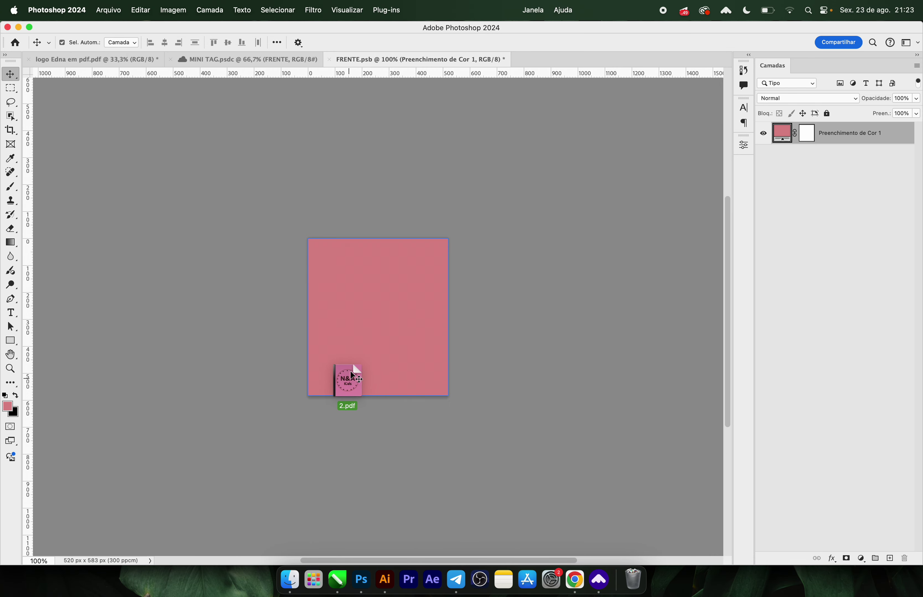
{"action": "left_click_drag", "start_coordinate": [348, 388], "coordinate": [349, 370]}
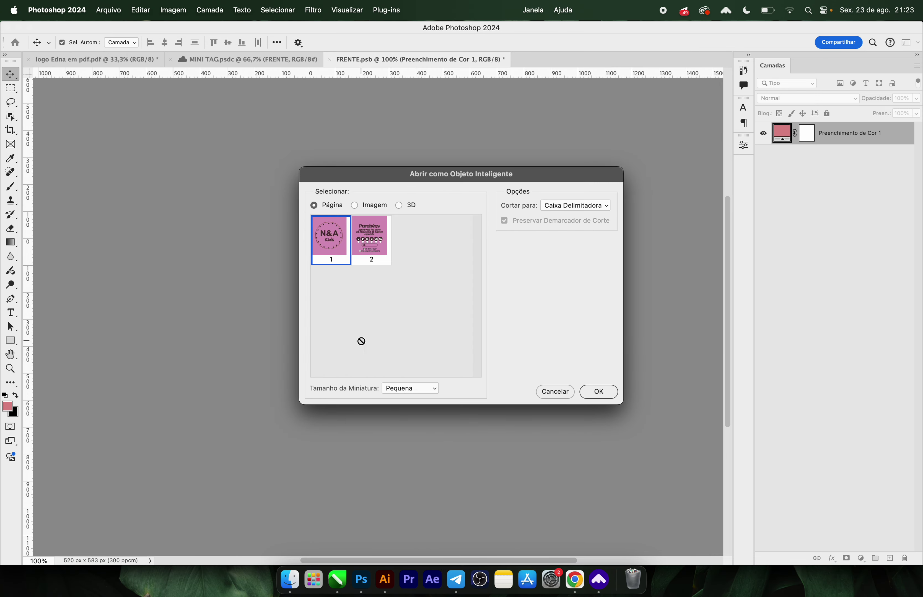
{"action": "left_click", "coordinate": [598, 392]}
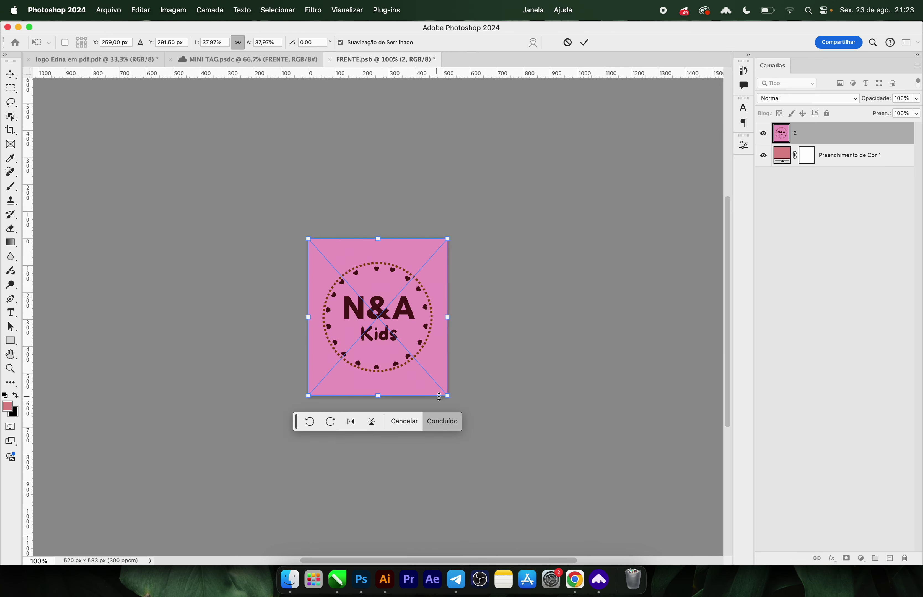
{"action": "left_click_drag", "start_coordinate": [448, 396], "coordinate": [452, 400]}
{"action": "key", "text": "Return"}
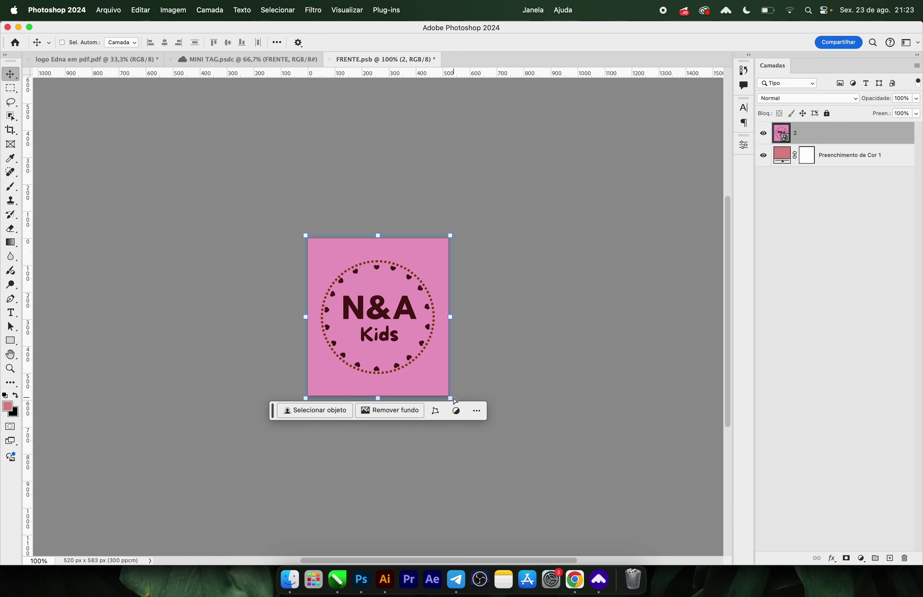
{"action": "key", "text": "super+s"}
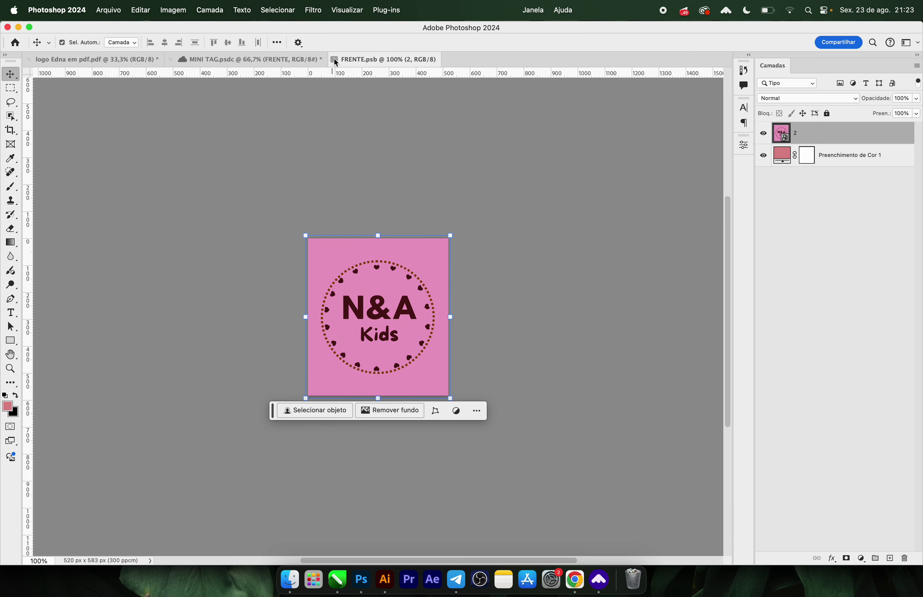
{"action": "left_click", "coordinate": [333, 59]}
{"action": "left_click", "coordinate": [526, 232]}
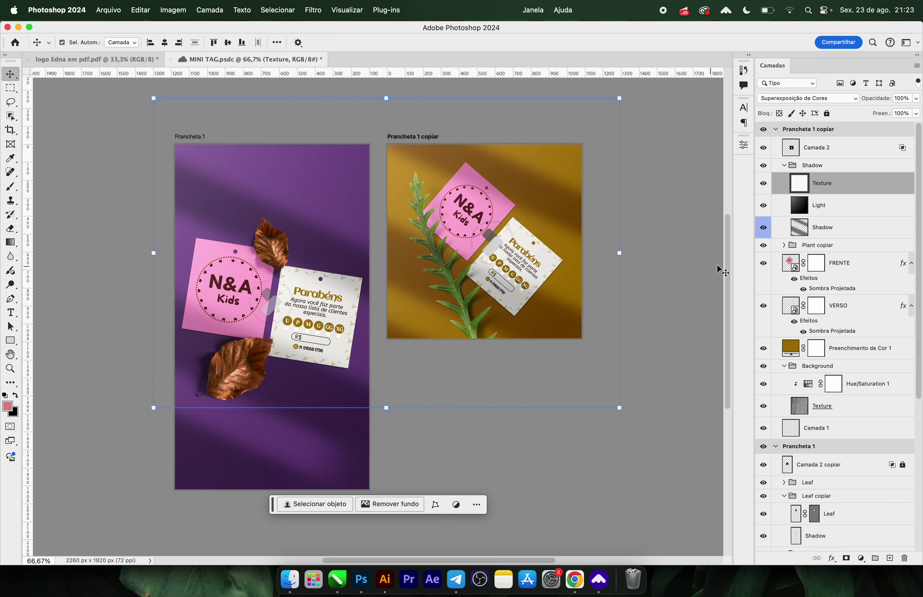
Step: Place page 2 of 2.pdf into the VERSO smart object, scale it to fit, and save
{"action": "left_click", "coordinate": [782, 281]}
{"action": "double_click", "coordinate": [792, 310]}
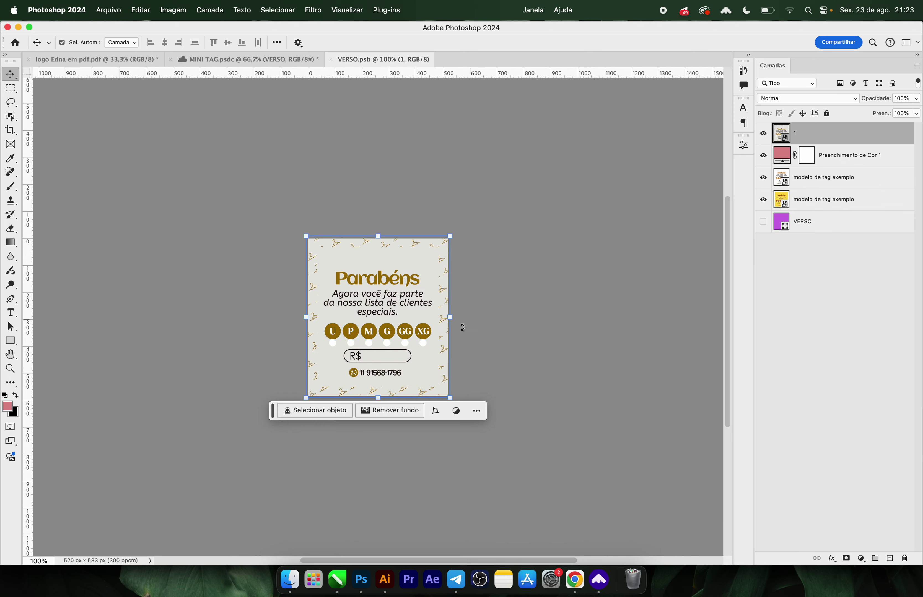
{"action": "left_click", "coordinate": [290, 580]}
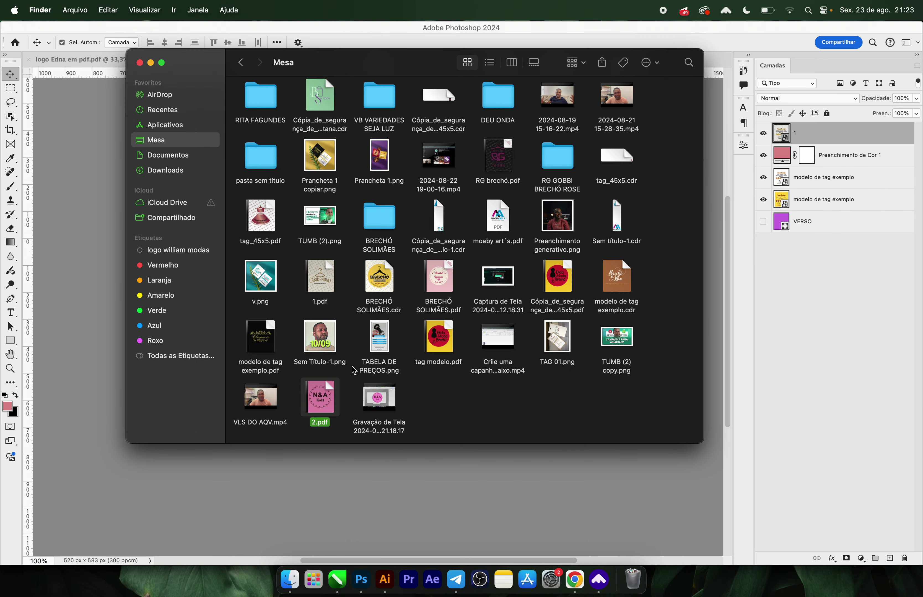
{"action": "left_click_drag", "start_coordinate": [316, 394], "coordinate": [360, 490]}
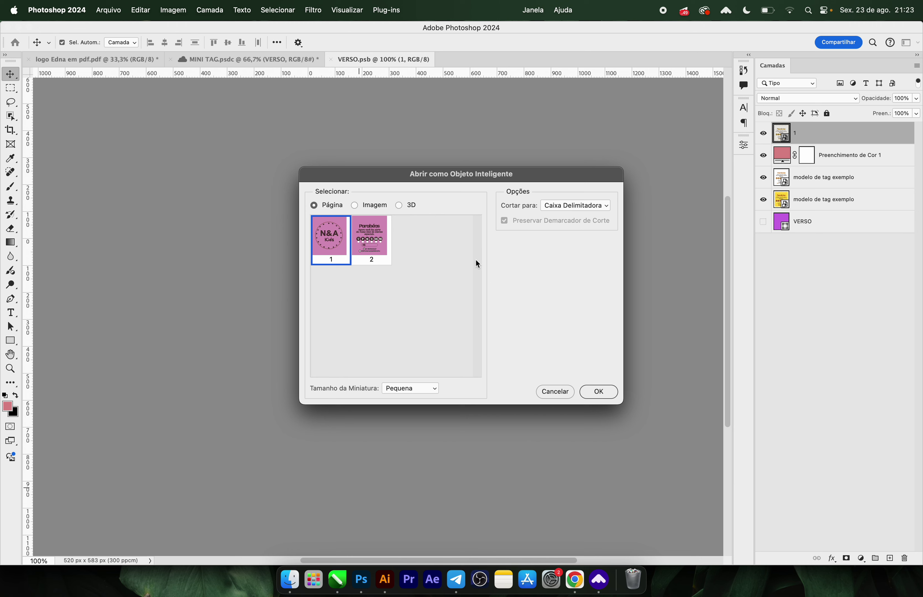
{"action": "left_click", "coordinate": [367, 225]}
{"action": "left_click", "coordinate": [598, 392]}
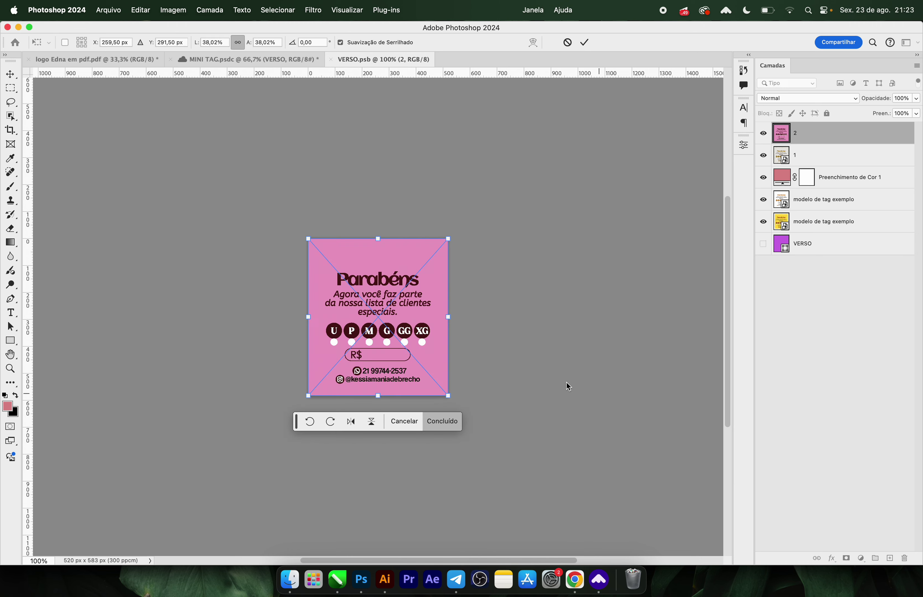
{"action": "left_click_drag", "start_coordinate": [450, 395], "coordinate": [452, 399]}
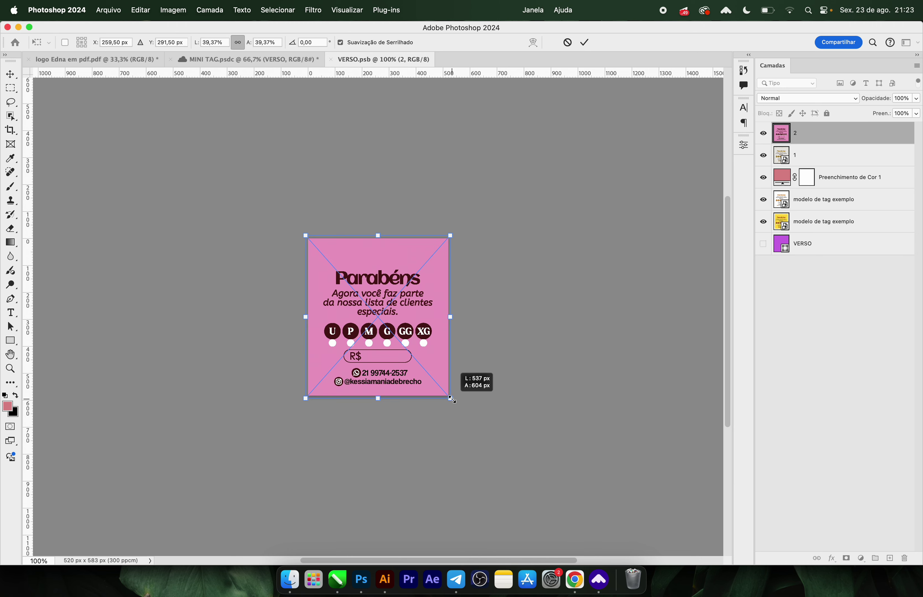
{"action": "key", "text": "Return"}
{"action": "key", "text": "super+s"}
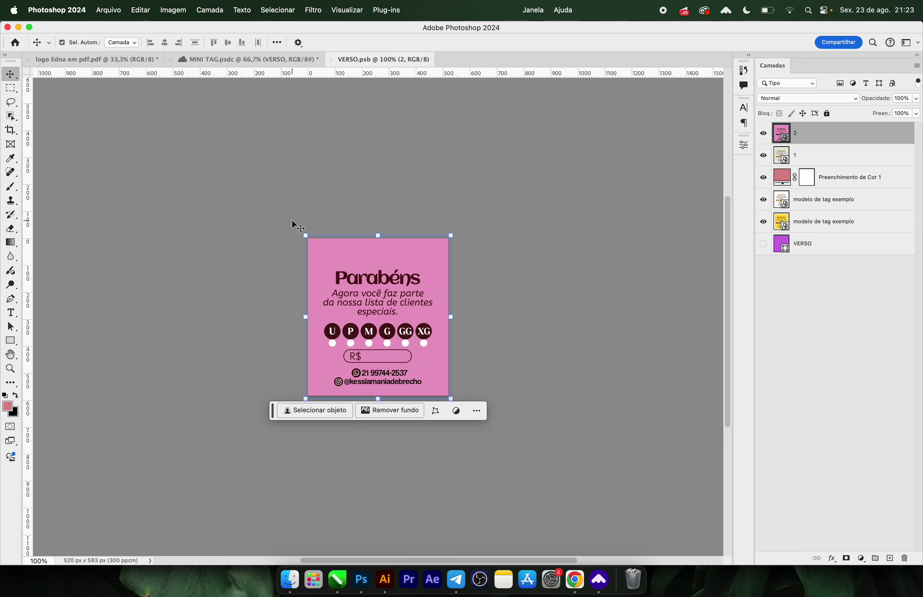
{"action": "left_click", "coordinate": [246, 55]}
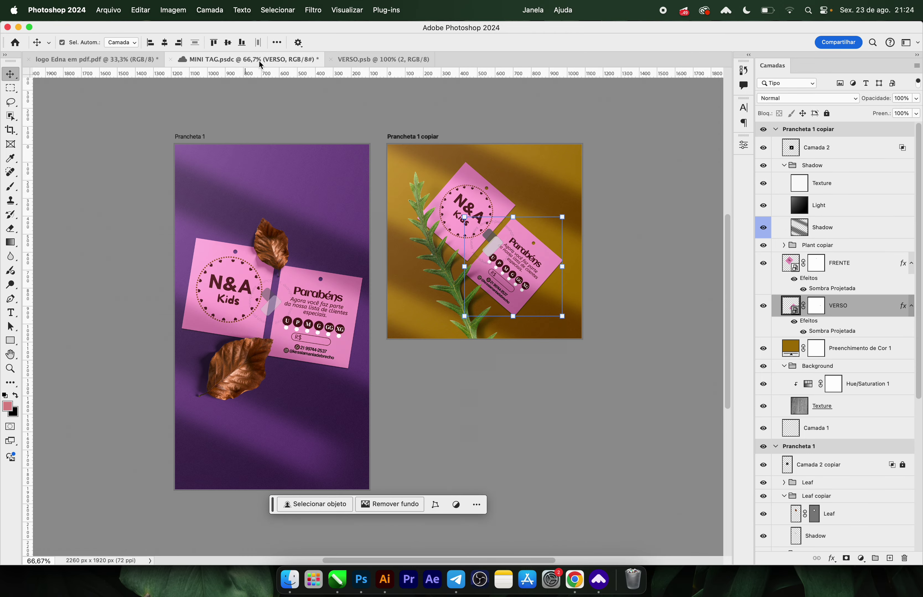
Step: Quick-export the purple Prancheta 1 artboard as a PNG into Downloads
{"action": "scroll", "coordinate": [513, 230], "scroll_direction": "up", "scroll_amount": 3}
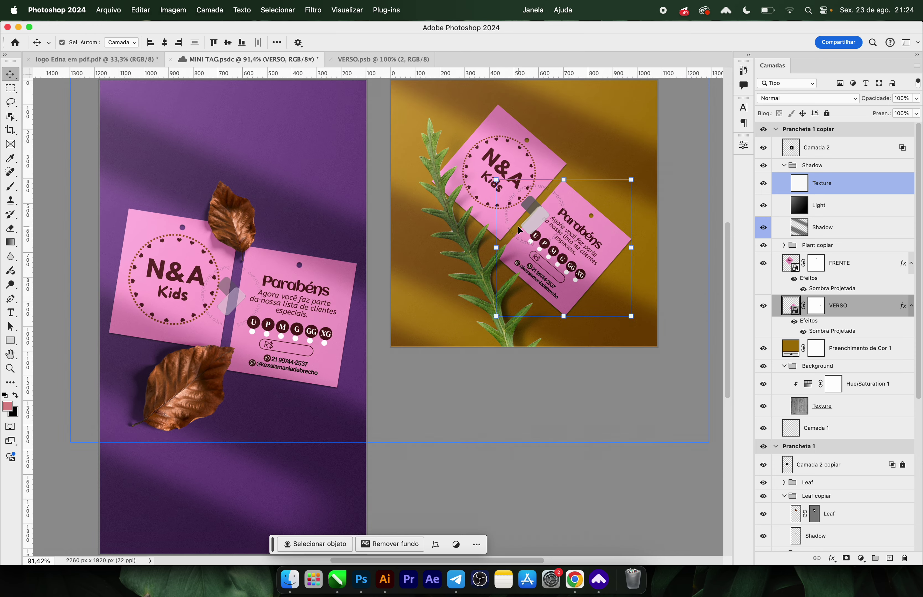
{"action": "scroll", "coordinate": [216, 318], "scroll_direction": "left", "scroll_amount": 5}
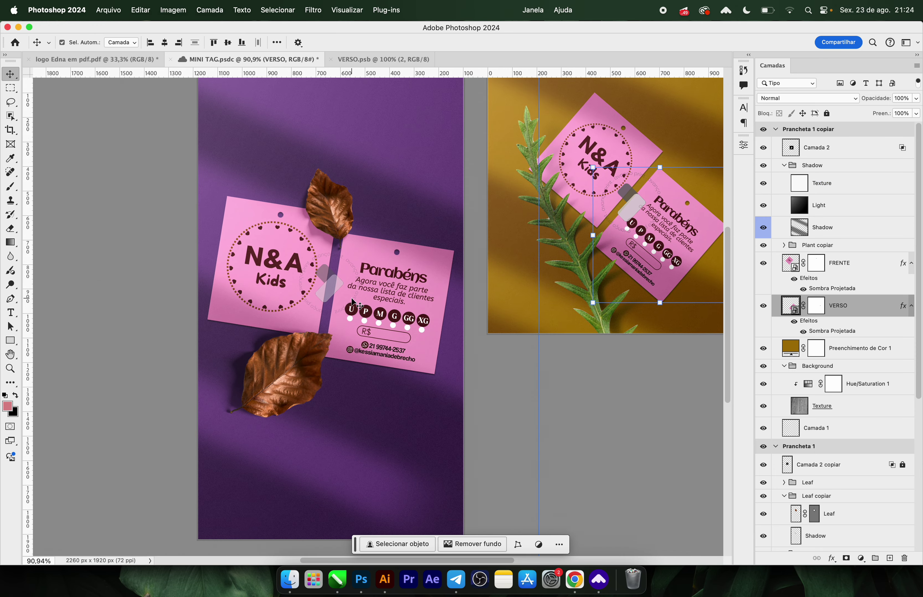
{"action": "left_click", "coordinate": [807, 129]}
{"action": "left_click", "coordinate": [775, 130]}
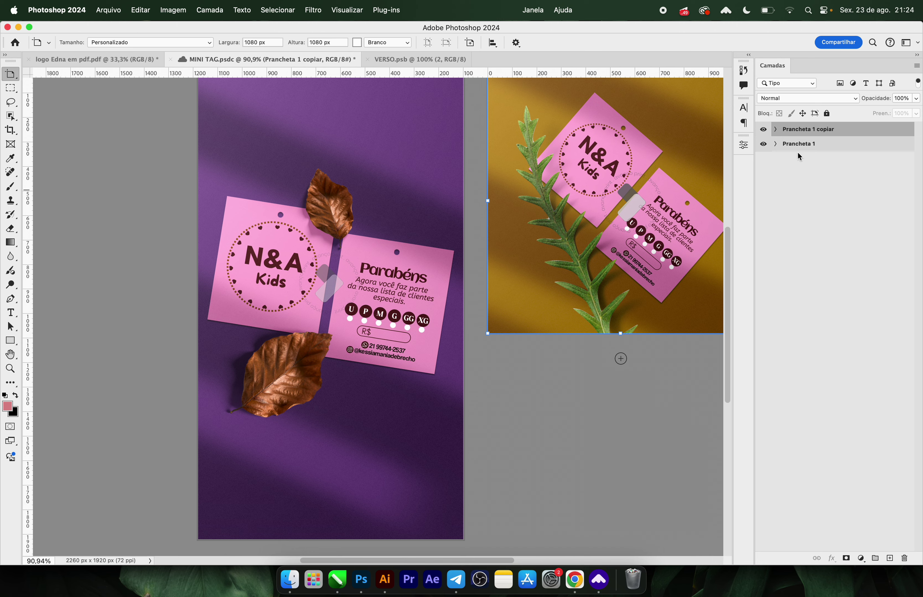
{"action": "left_click", "coordinate": [799, 144]}
{"action": "left_click", "coordinate": [763, 144]}
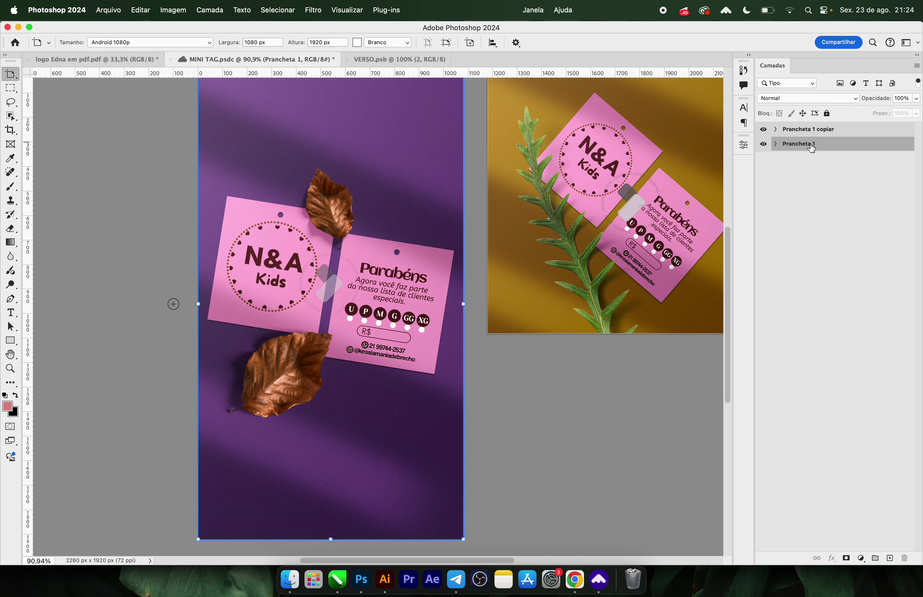
{"action": "right_click", "coordinate": [819, 144]}
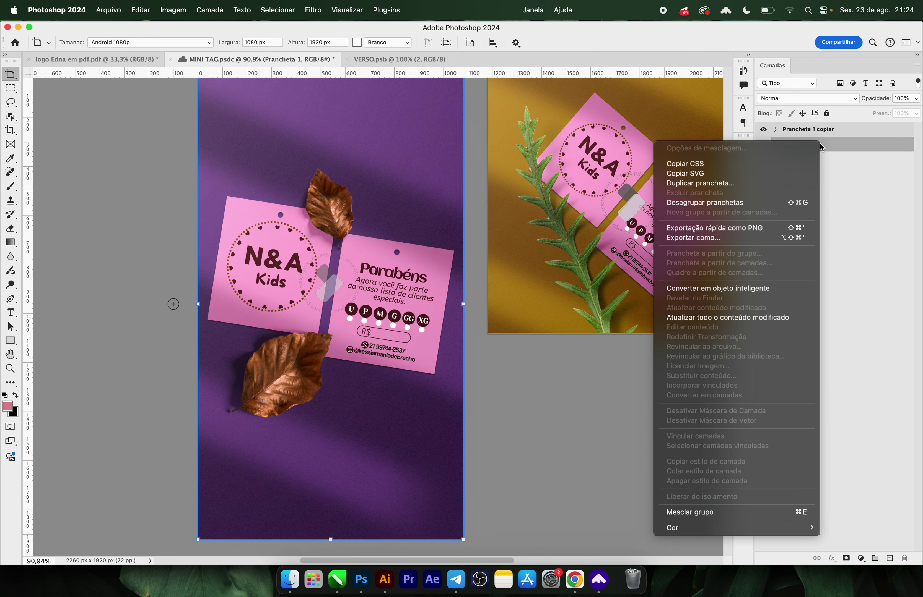
{"action": "left_click", "coordinate": [745, 228]}
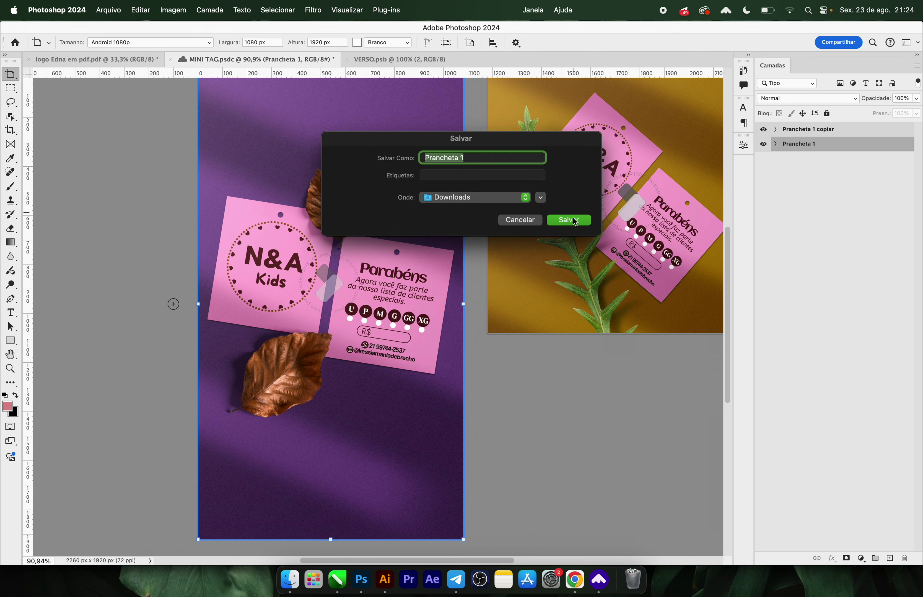
{"action": "left_click", "coordinate": [569, 221]}
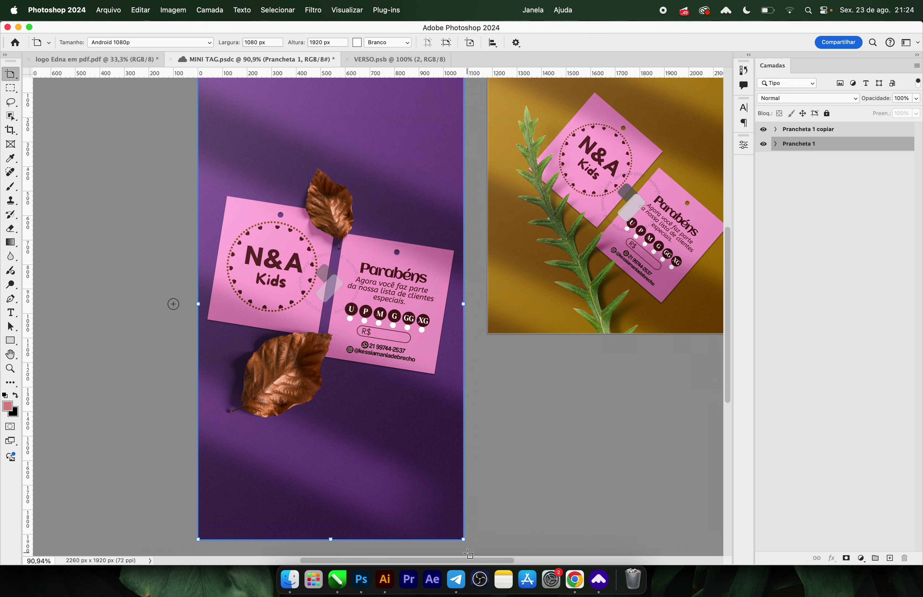
{"action": "left_click", "coordinate": [575, 579]}
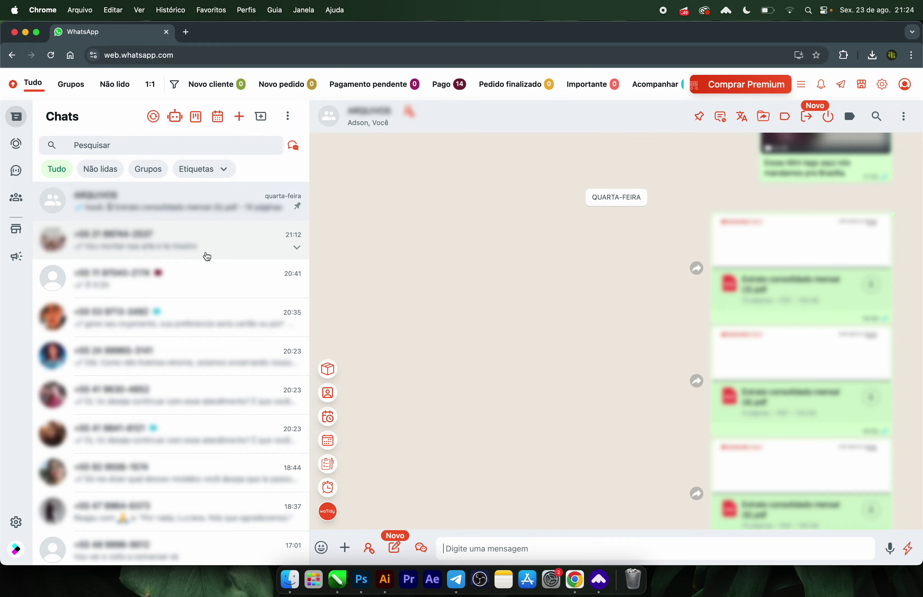
Step: In the client's chat, attach the Prancheta 1.png mockup as a photo
{"action": "left_click", "coordinate": [206, 255]}
{"action": "left_click", "coordinate": [345, 551]}
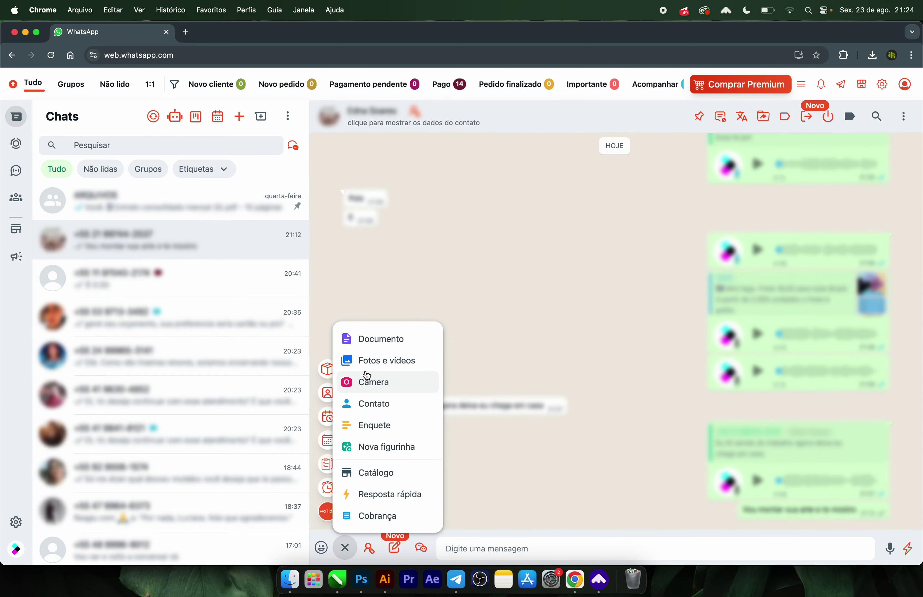
{"action": "left_click", "coordinate": [369, 361]}
{"action": "double_click", "coordinate": [275, 299]}
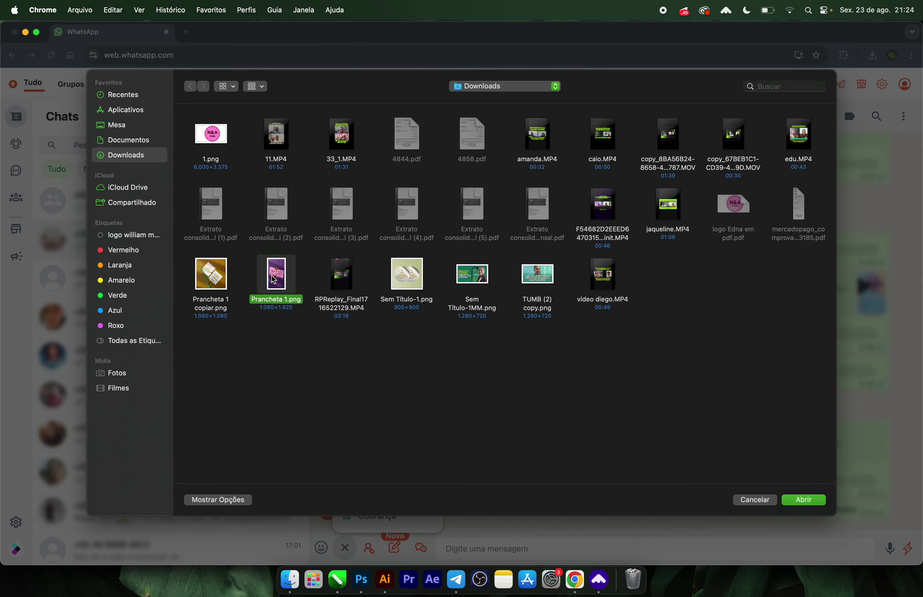
Step: Caption it 'prontinho, segue esse modelo, mas claro com seu instagram.' and send
{"action": "type", "text": "prontin"}
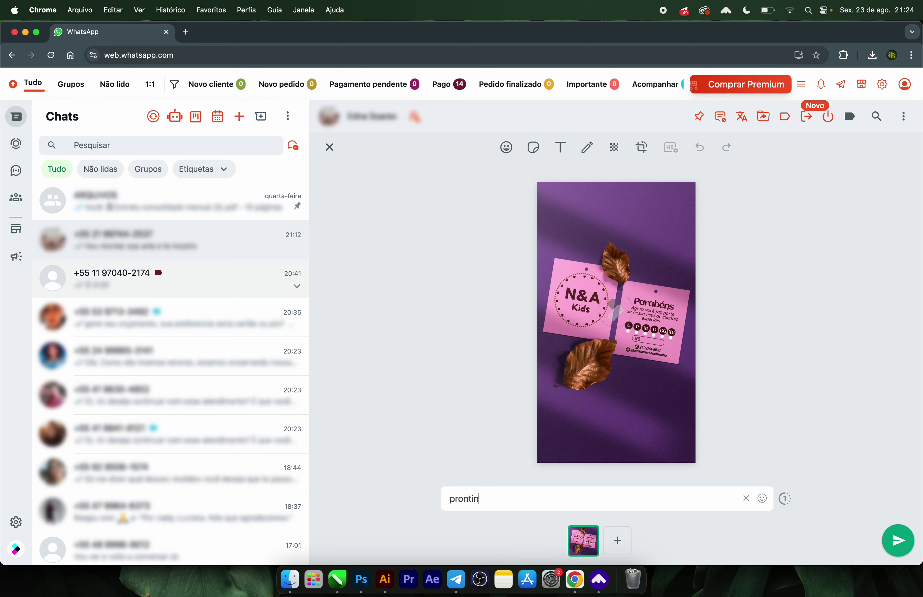
{"action": "type", "text": "ho, "}
{"action": "type", "text": "segue esse model"}
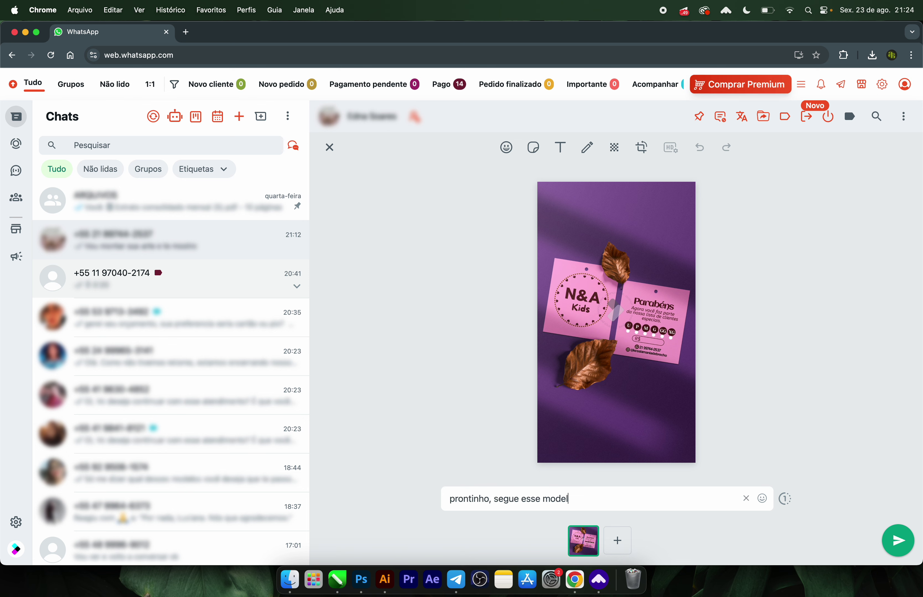
{"action": "type", "text": "o,"}
{"action": "key", "text": "BackSpace"}
{"action": "key", "text": "BackSpace"}
{"action": "key", "text": "BackSpace"}
{"action": "type", "text": "instagram."}
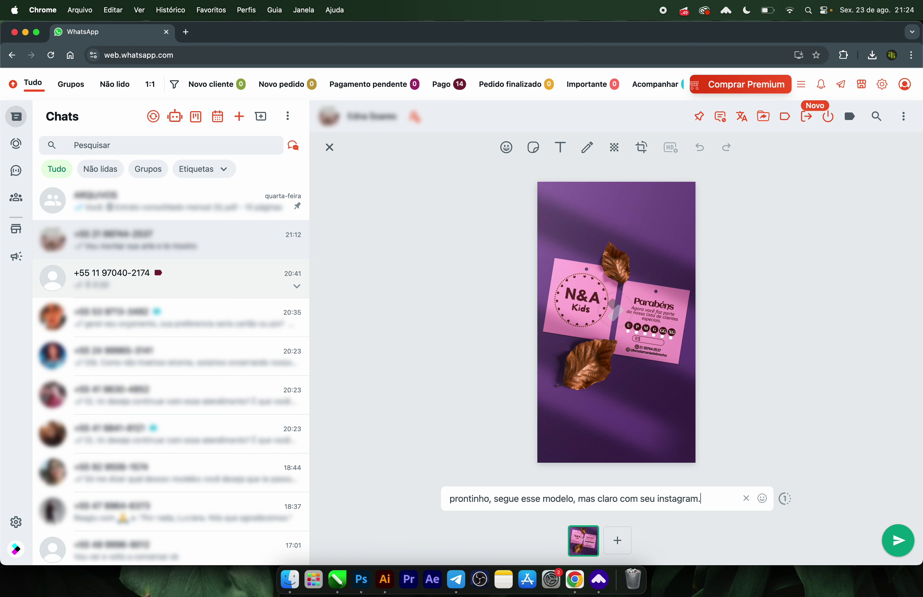
{"action": "key", "text": "Return"}
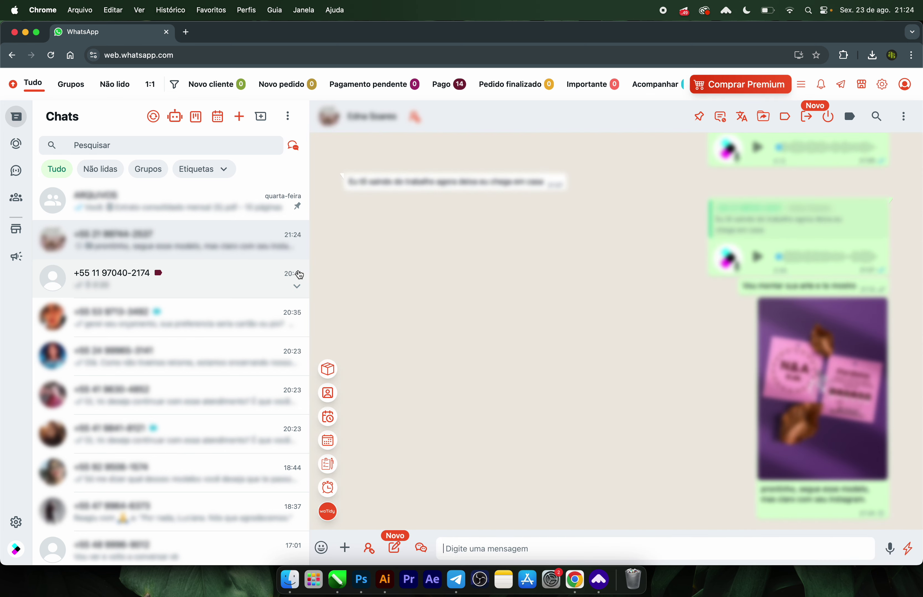